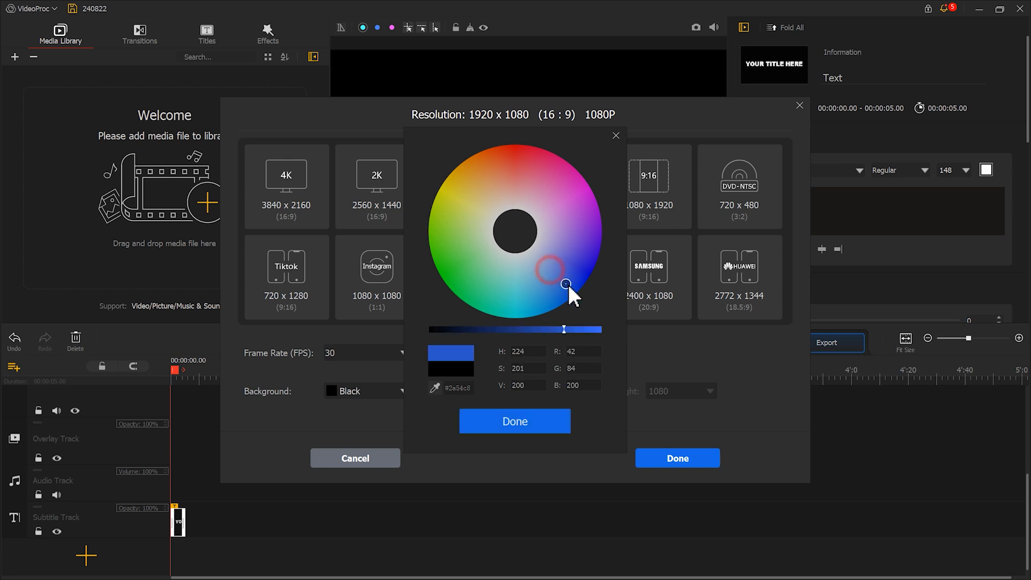
# Set the project background to a custom blue colour and confirm the project settings.
pyautogui.moveTo(564, 329); pyautogui.dragTo(595, 329)
pyautogui.click(545, 423)
pyautogui.click(662, 466)
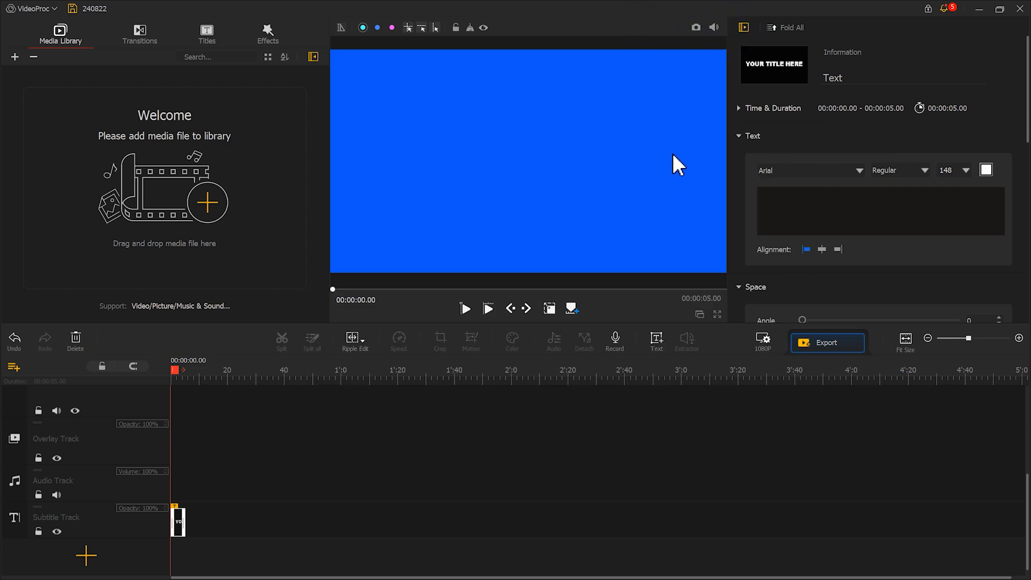
# Take a snapshot of the blue canvas and import the saved image 240822 into the media library.
pyautogui.click(695, 28)
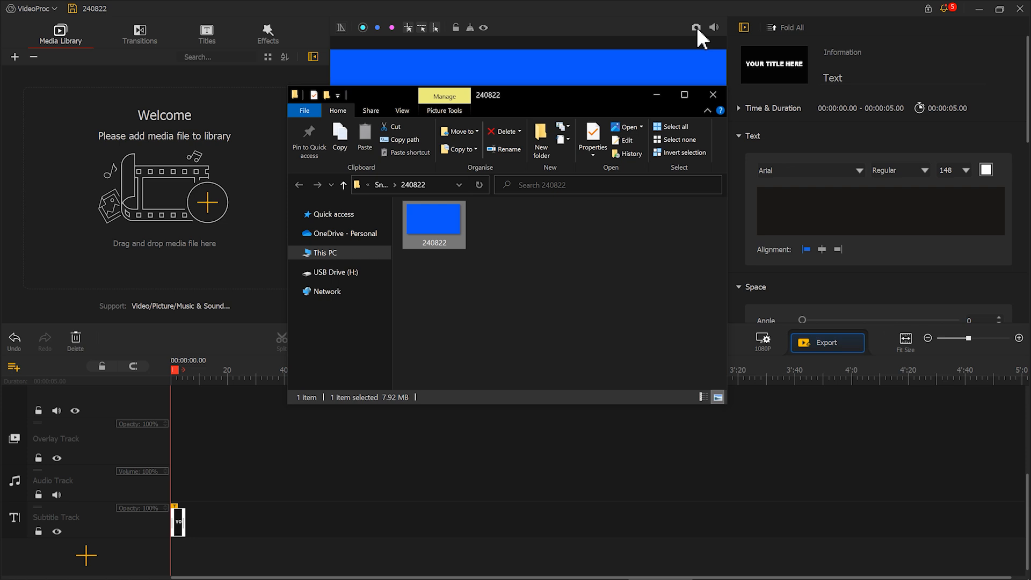
pyautogui.moveTo(462, 214); pyautogui.dragTo(192, 171)
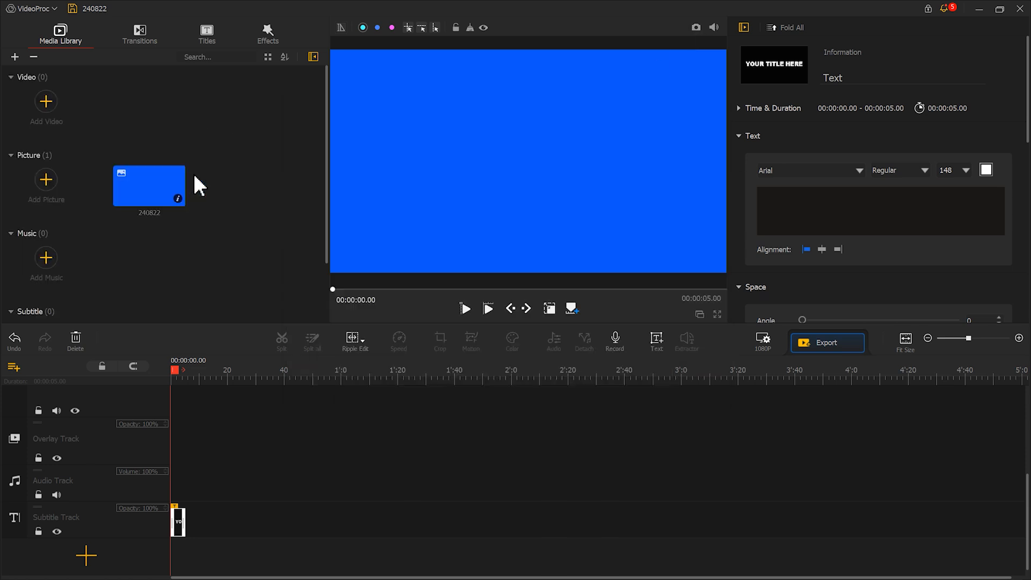
# Change the project background back to Black.
pyautogui.click(767, 340)
pyautogui.click(379, 399)
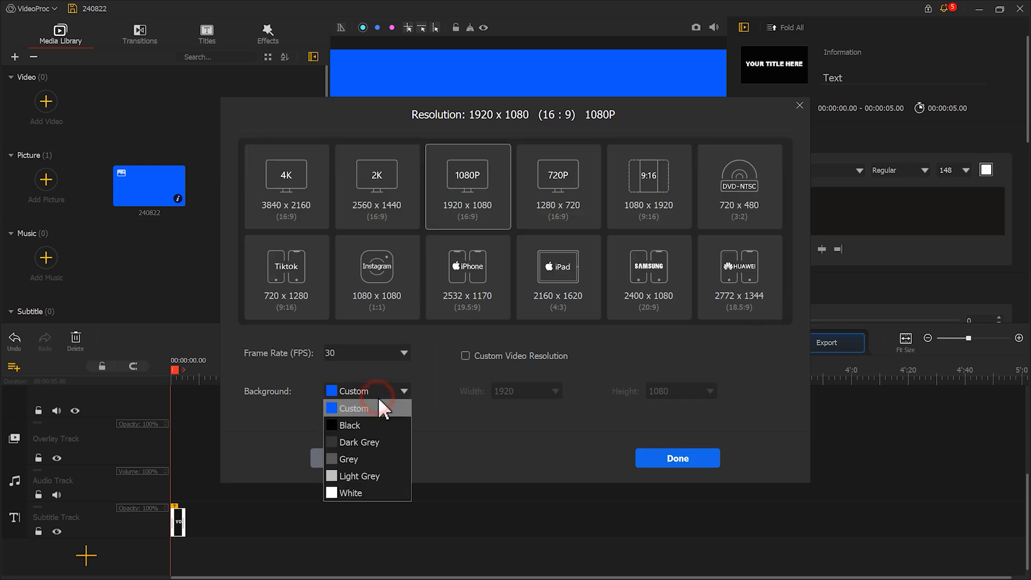
pyautogui.click(353, 423)
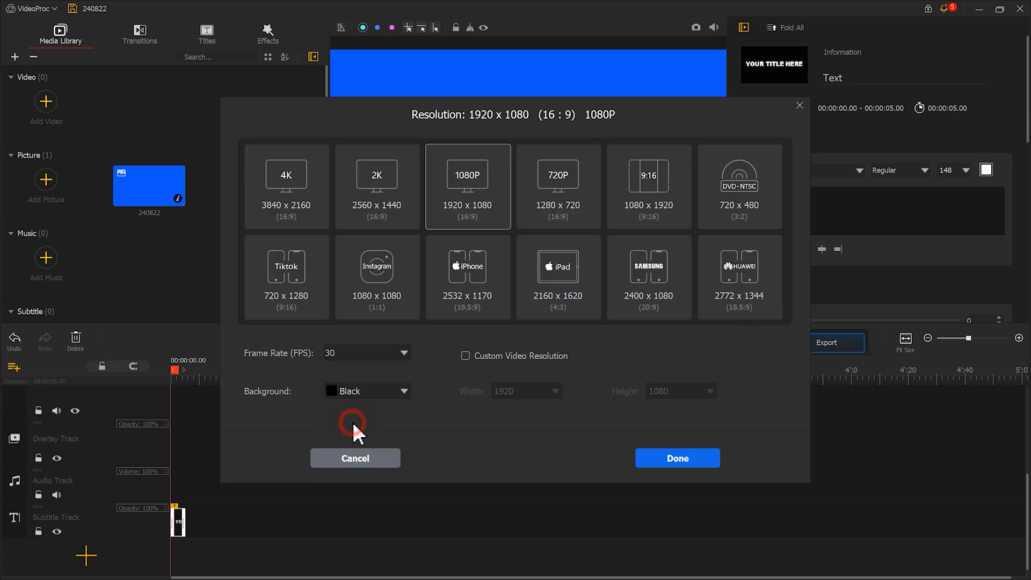
pyautogui.click(680, 461)
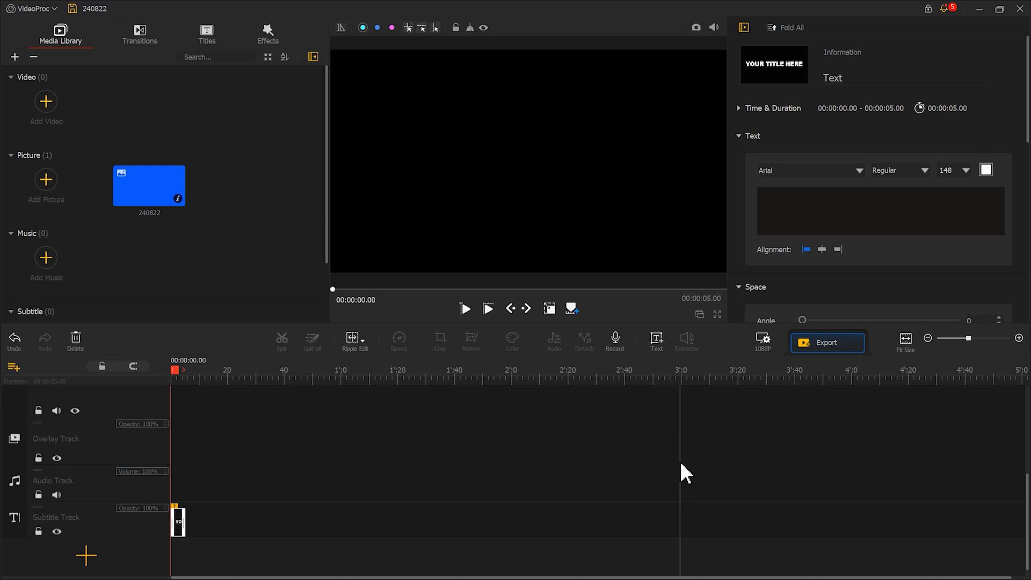
# Delete the title clip and place the blue 240822 picture on the video track.
pyautogui.click(76, 339)
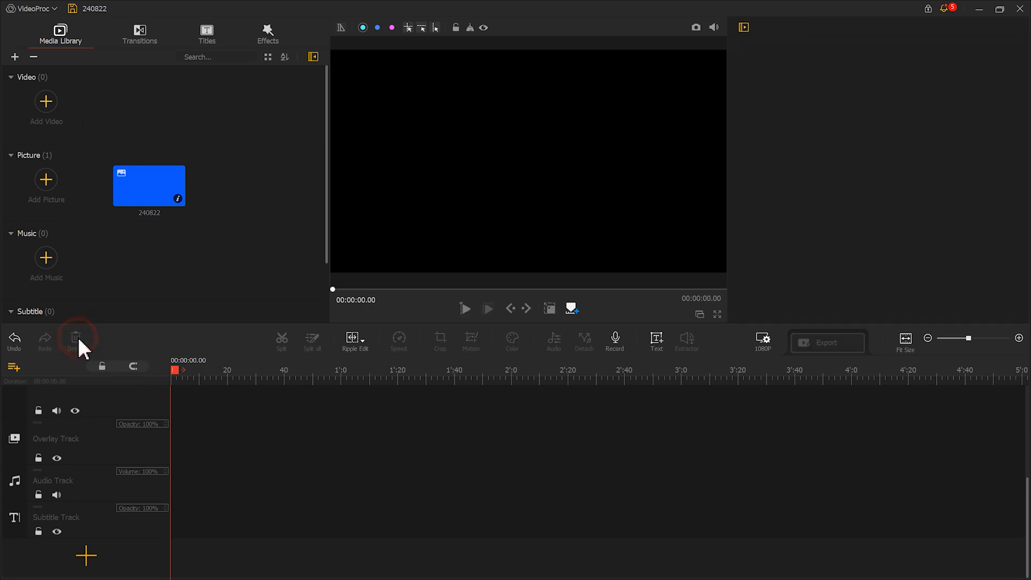
pyautogui.moveTo(156, 202); pyautogui.dragTo(189, 386)
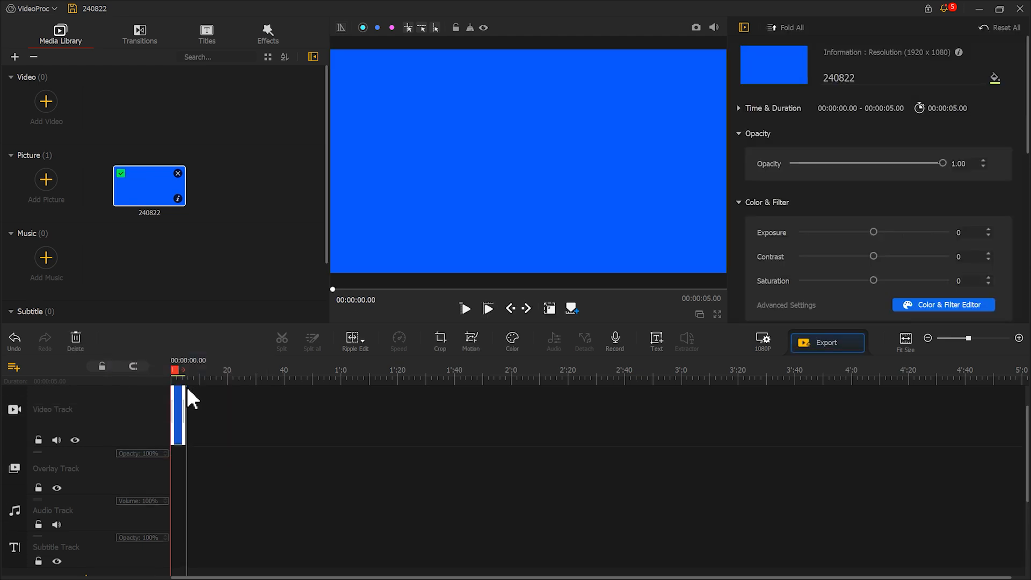
# Add the Circular Mask effect to the timeline.
pyautogui.scroll(3, 507, 398)
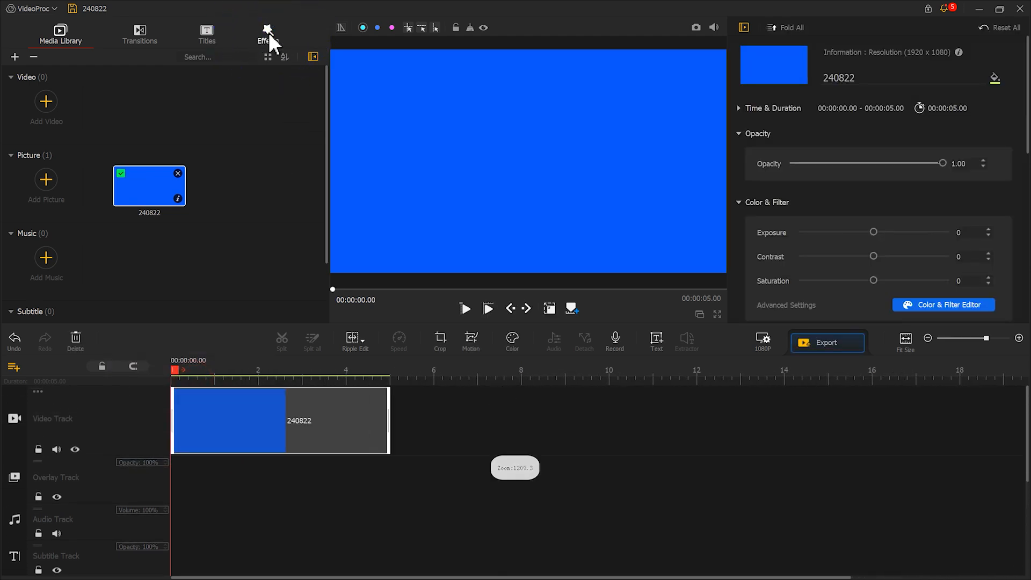
pyautogui.click(268, 33)
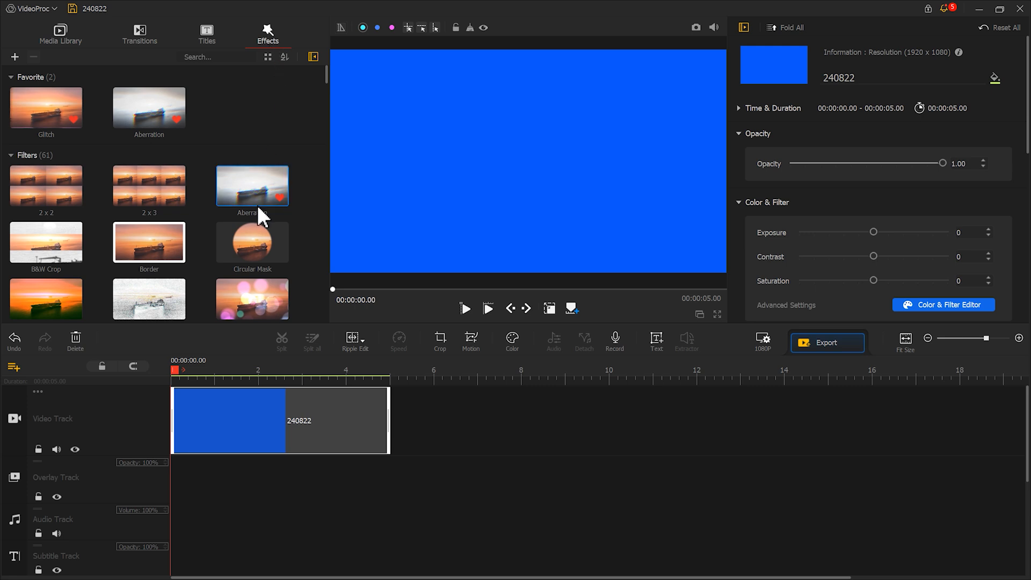
pyautogui.moveTo(250, 233); pyautogui.dragTo(133, 460)
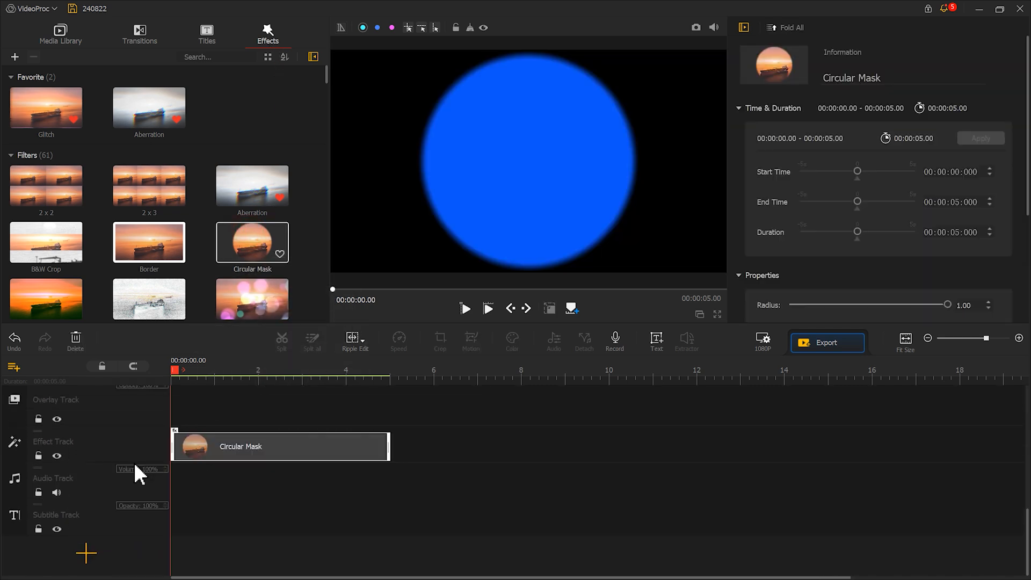
# Reduce the Circular Mask radius to 0.07.
pyautogui.scroll(-4, 849, 177)
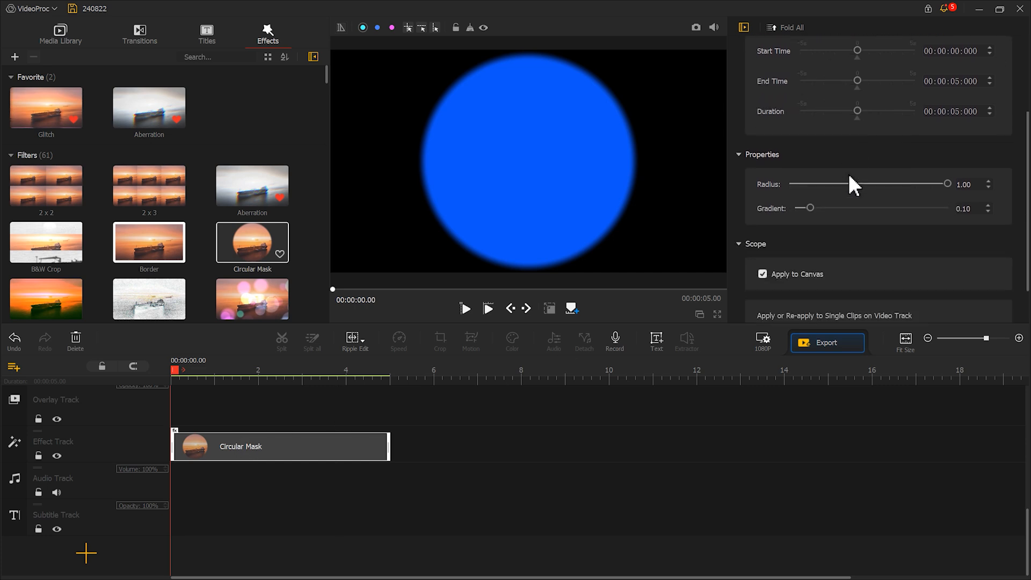
pyautogui.moveTo(946, 135); pyautogui.dragTo(804, 142)
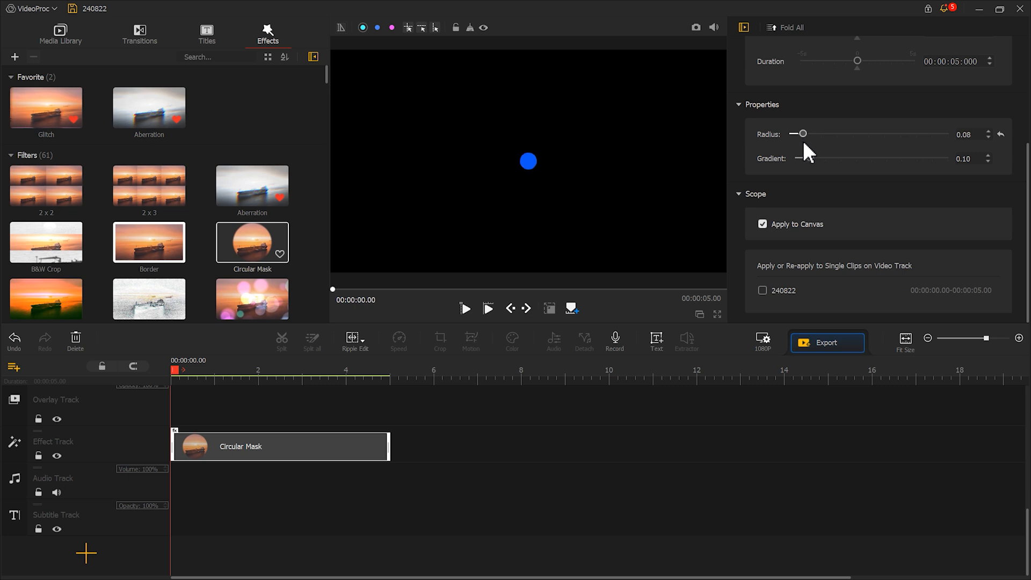
pyautogui.moveTo(803, 143); pyautogui.dragTo(801, 143)
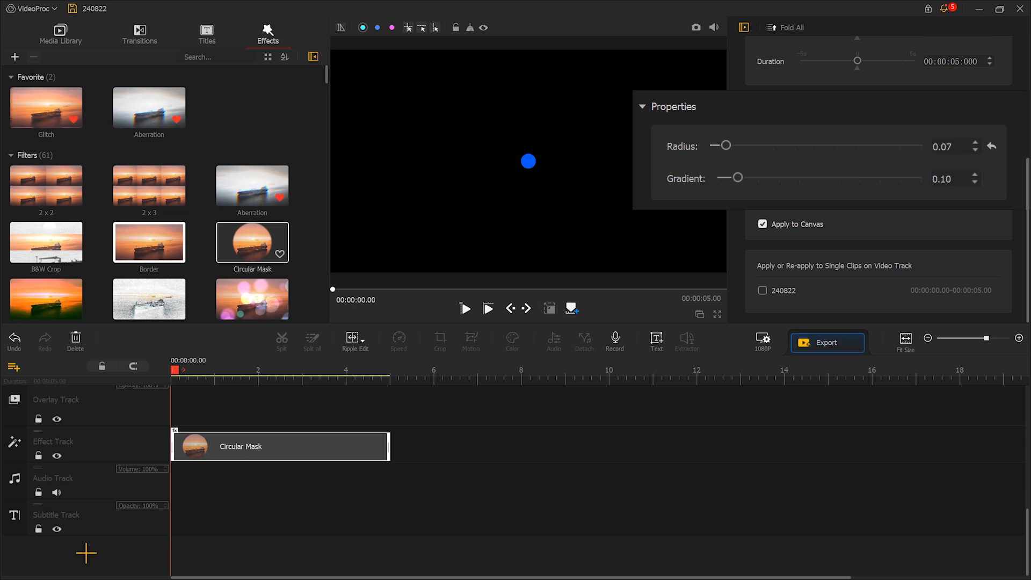
# Take a snapshot of the small blue dot and import the image 240822_0 into the media library.
pyautogui.click(695, 27)
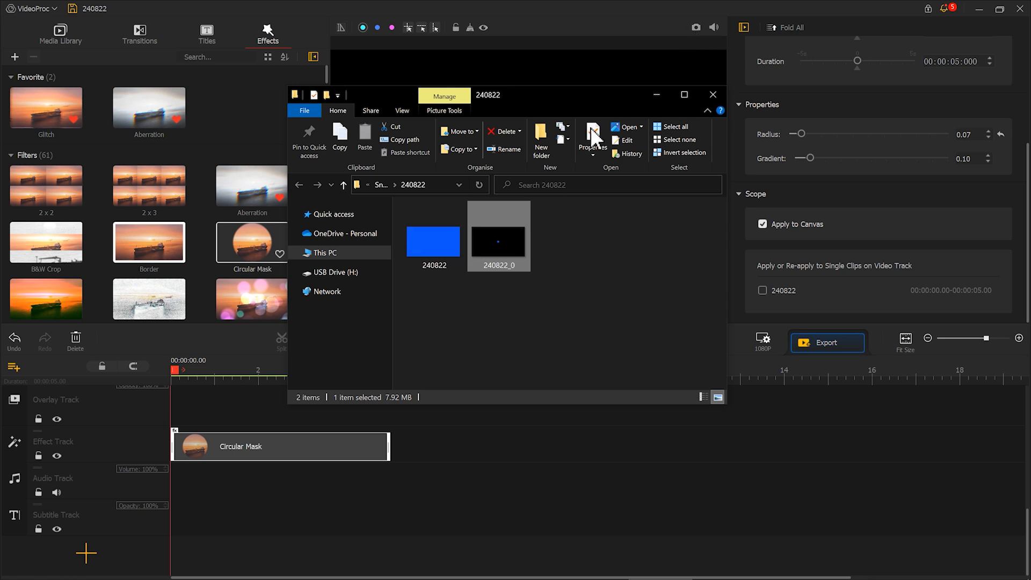
pyautogui.moveTo(481, 257); pyautogui.dragTo(90, 153)
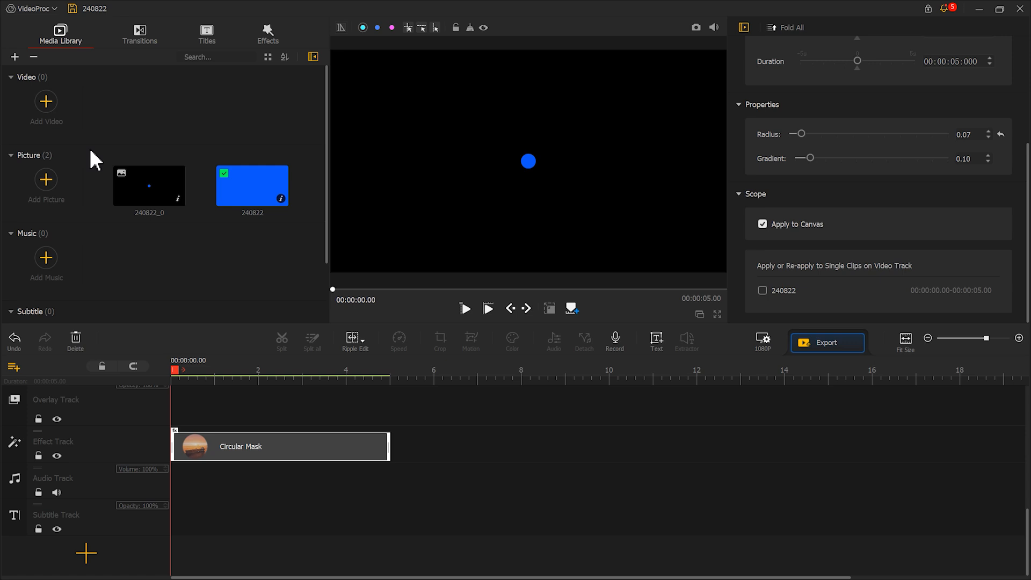
# Clear the blue clip and mask from the timeline and place the 240822_0 dot image on the video track.
pyautogui.scroll(3, 215, 472)
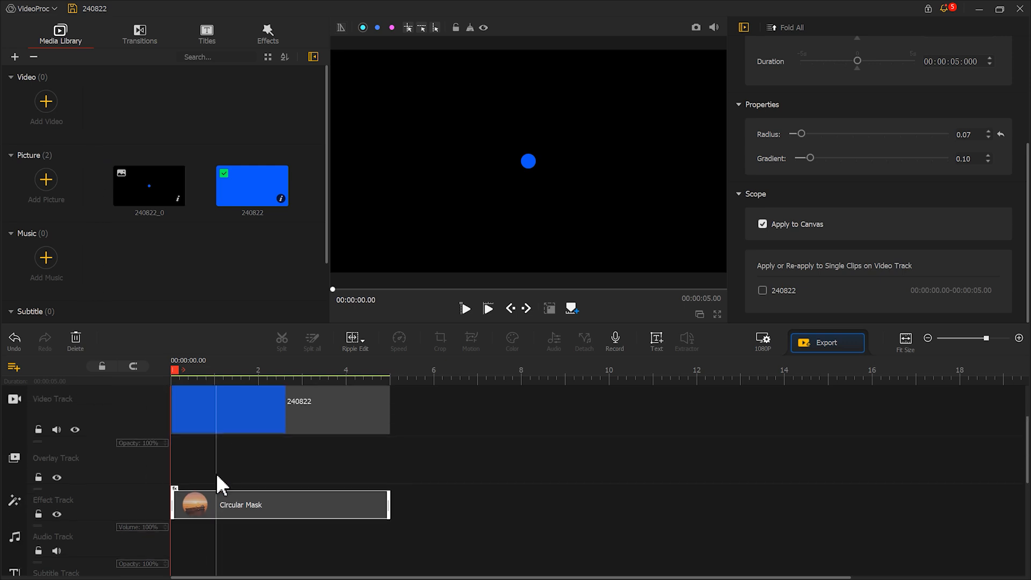
pyautogui.click(236, 424)
pyautogui.click(75, 338)
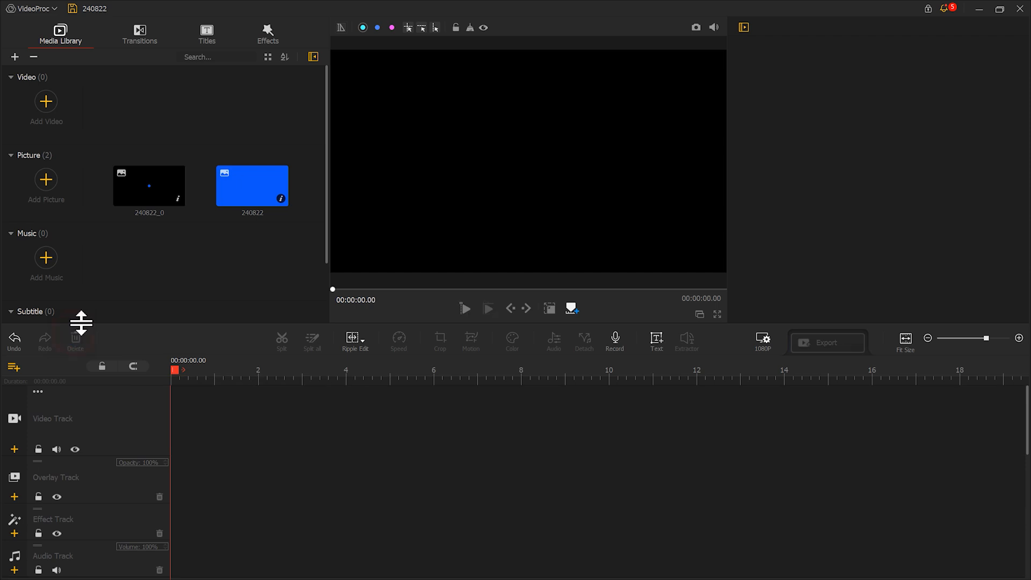
pyautogui.moveTo(138, 196); pyautogui.dragTo(210, 422)
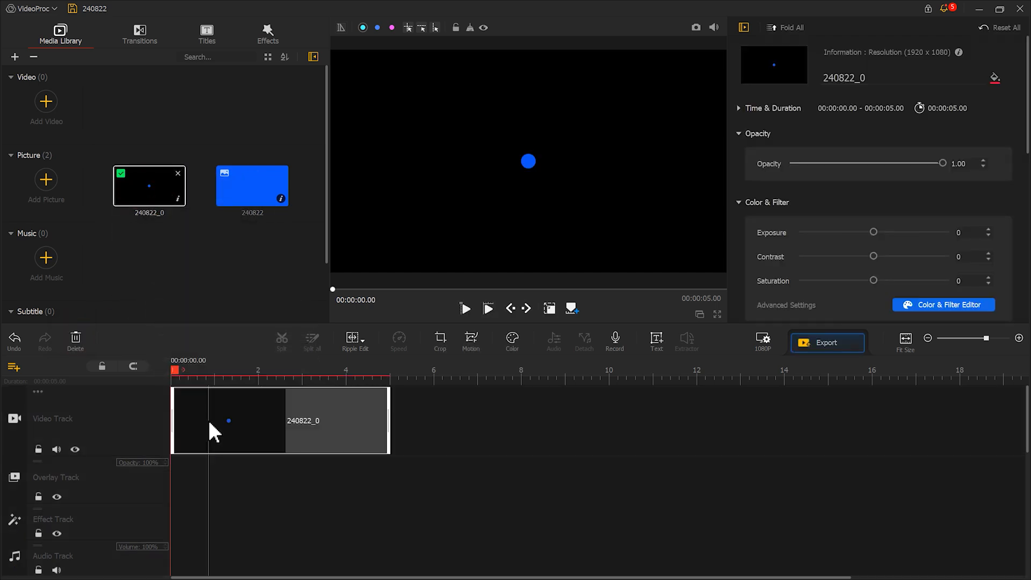
# Turn on canvas guides, nudge the dot slightly up and left, and place a guide crosshair on it.
pyautogui.click(408, 28)
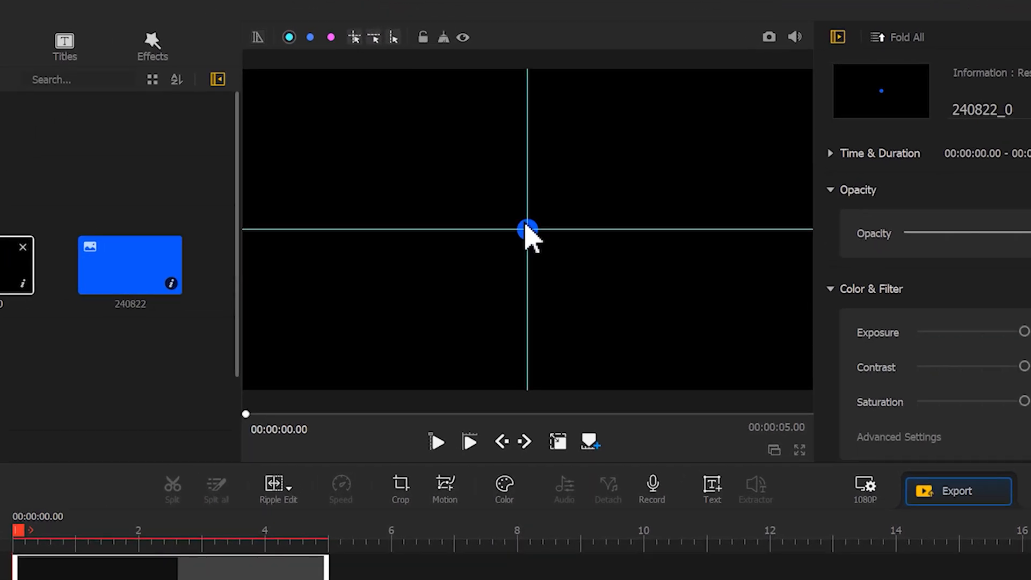
pyautogui.click(557, 440)
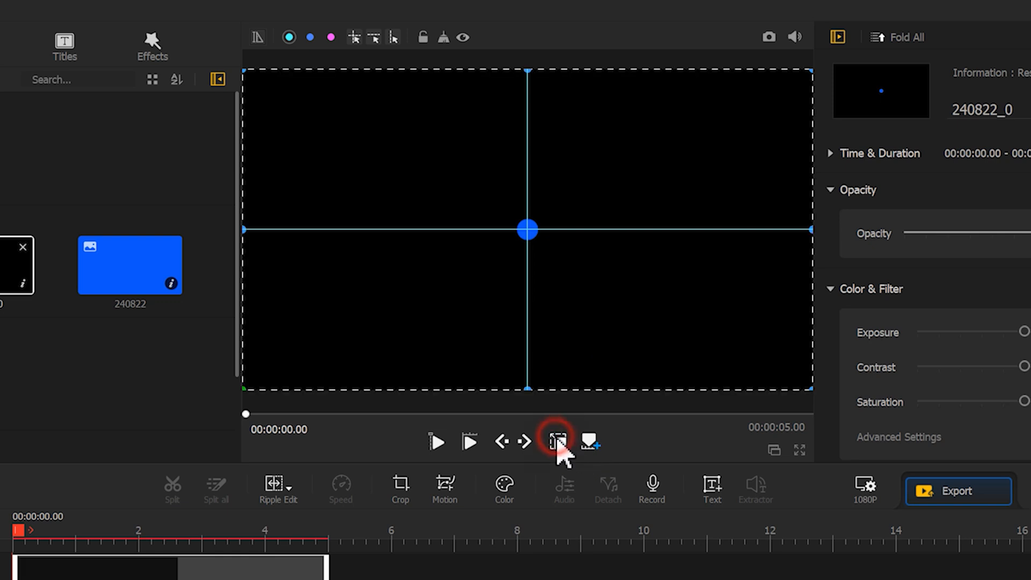
pyautogui.moveTo(620, 346); pyautogui.dragTo(604, 328)
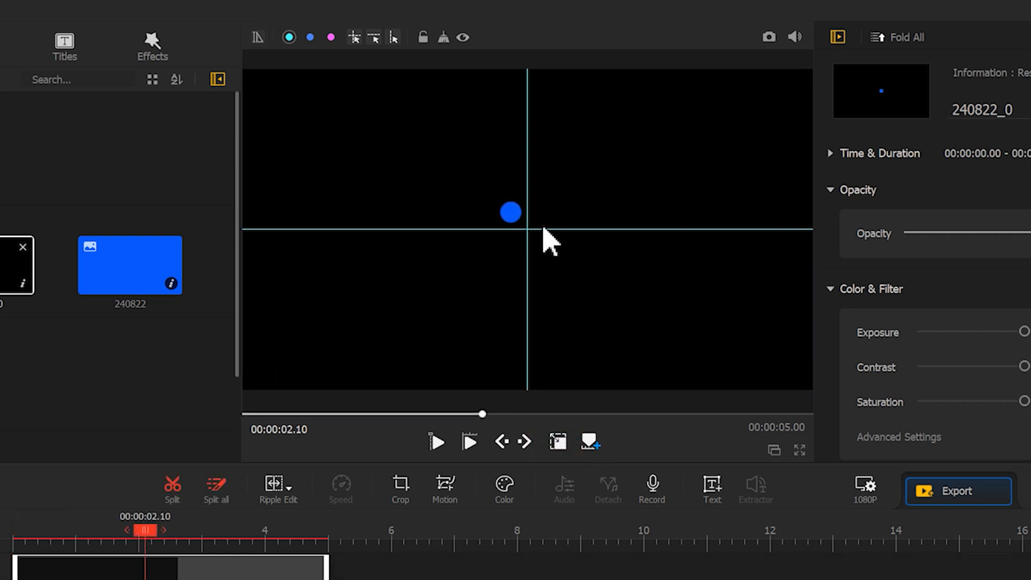
pyautogui.moveTo(356, 38); pyautogui.dragTo(505, 209)
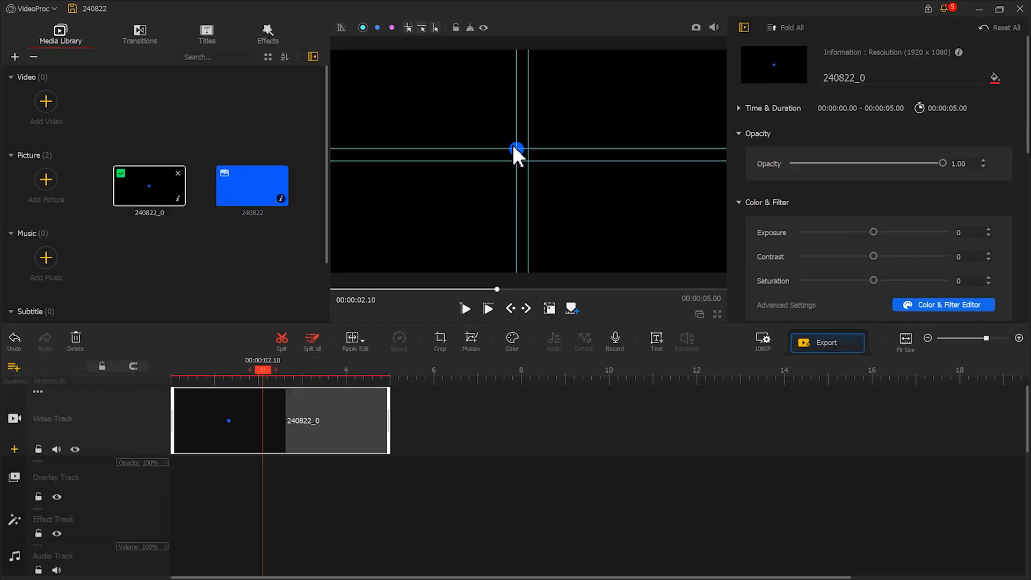
# Copy the dot clip, paste it onto the overlay track, and align it to the timeline start.
pyautogui.rightClick(292, 410)
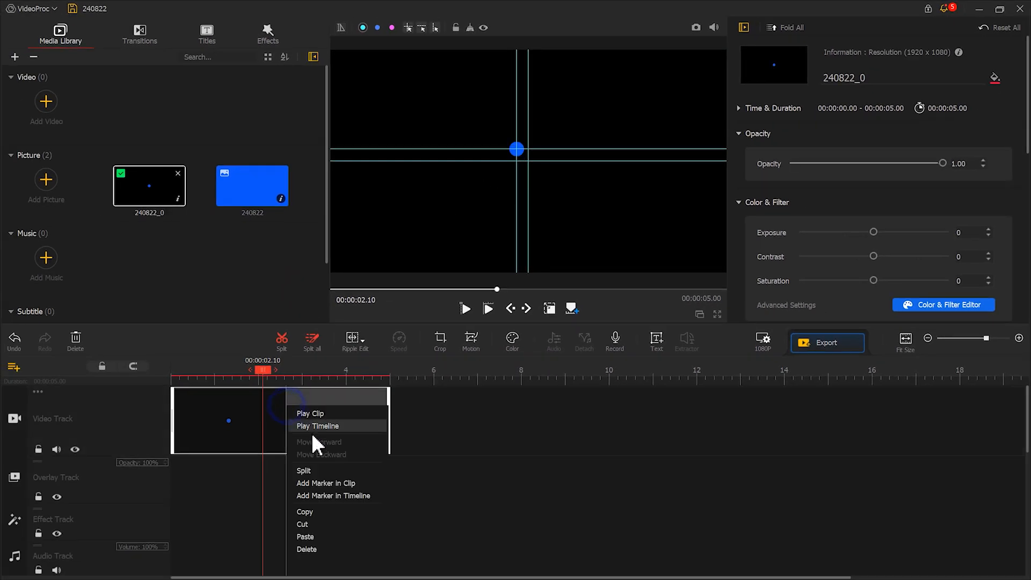
pyautogui.click(316, 513)
pyautogui.rightClick(301, 486)
pyautogui.click(321, 510)
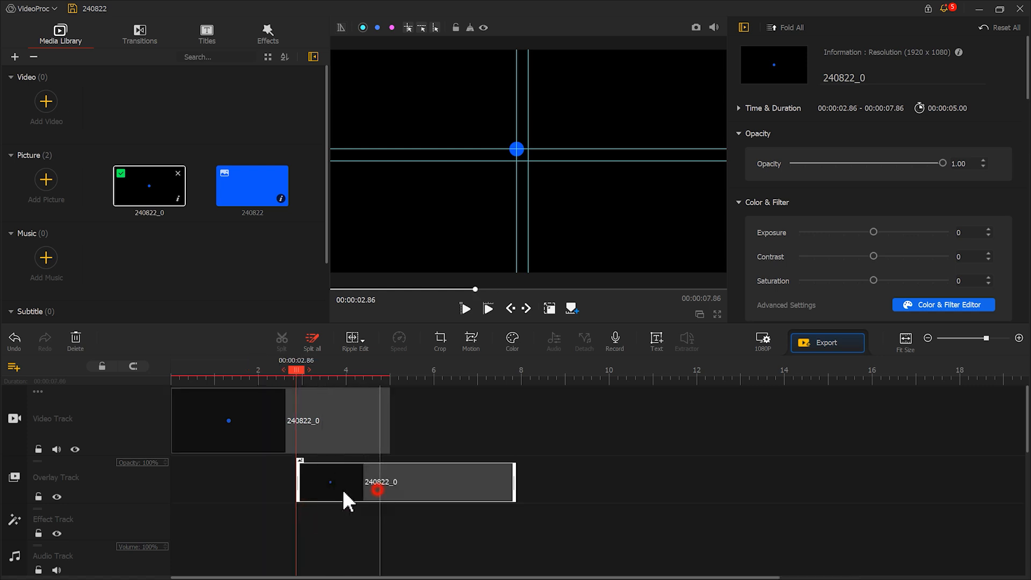
pyautogui.moveTo(341, 488); pyautogui.dragTo(234, 484)
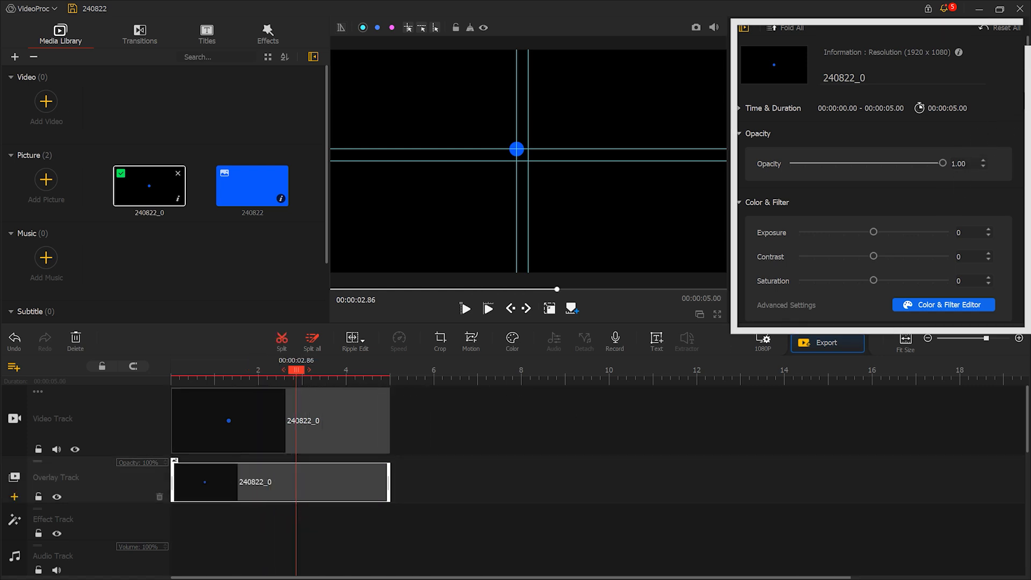
# Set the overlay clip's blend mode to Lighten.
pyautogui.moveTo(1026, 86); pyautogui.dragTo(1027, 330)
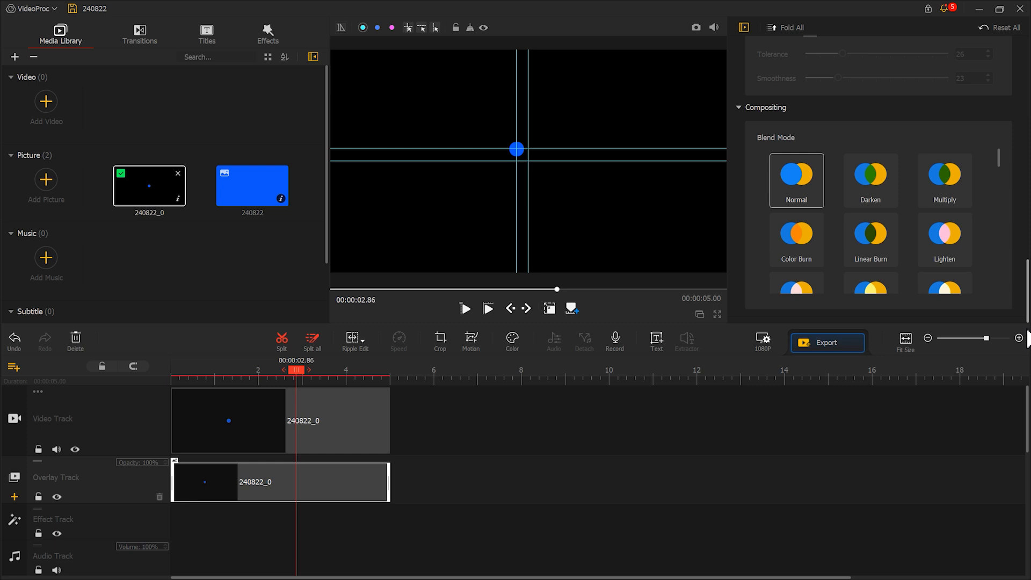
pyautogui.click(949, 253)
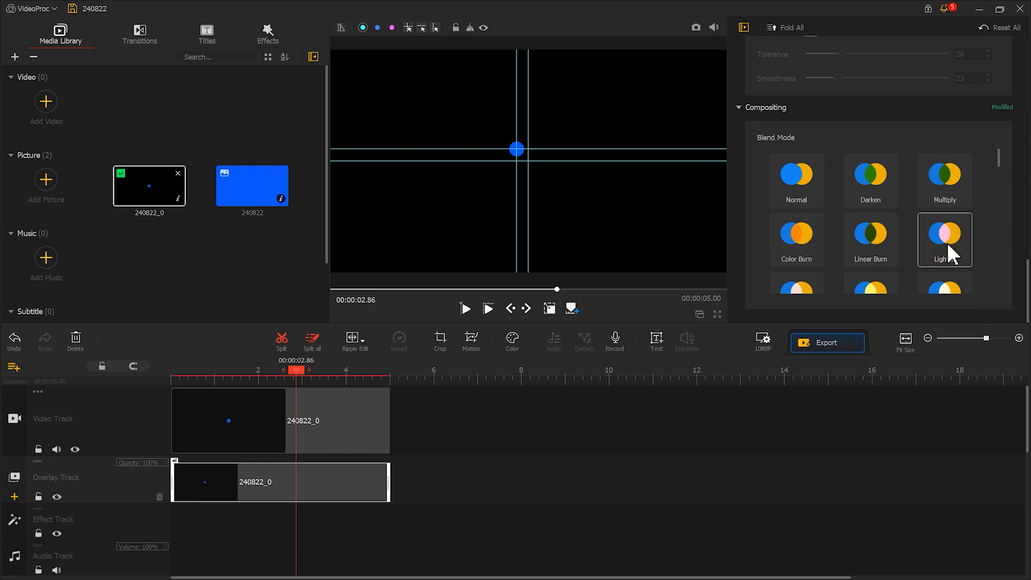
# Move the overlay dot to sit just right of the original dot.
pyautogui.click(547, 308)
pyautogui.click(570, 201)
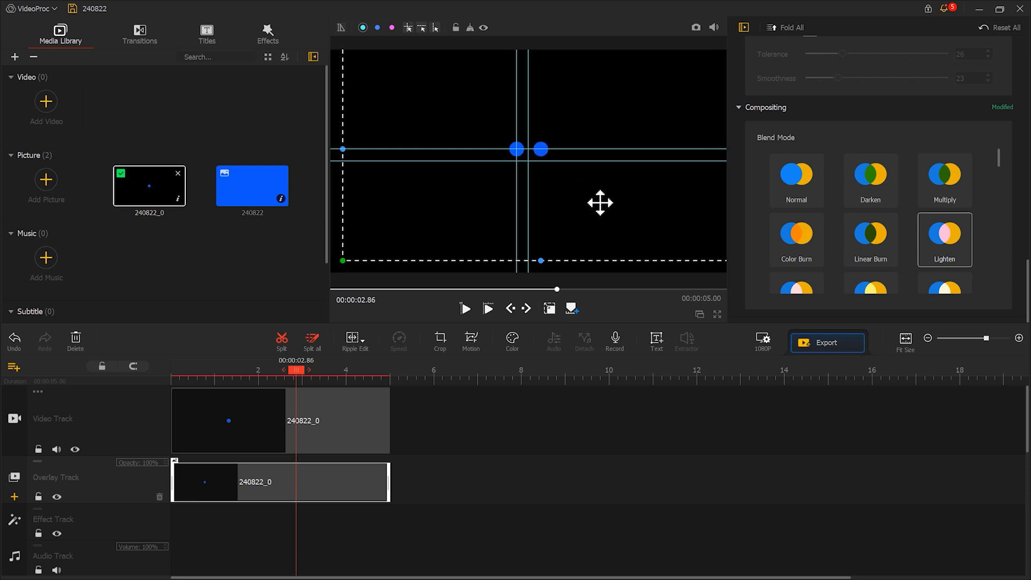
pyautogui.click(620, 304)
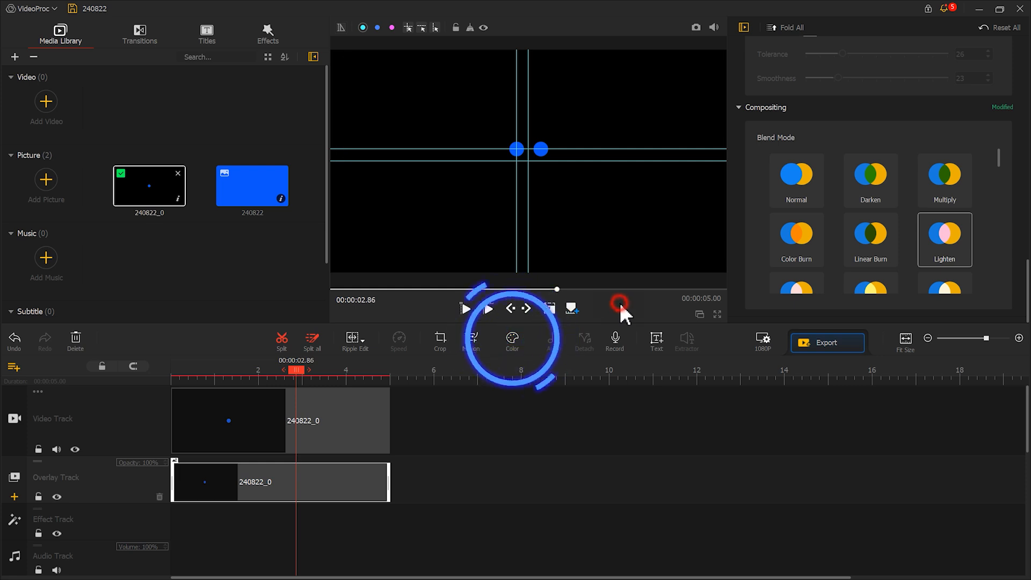
# Adjust the overlay dot in the Color & Filter Editor and apply the change.
pyautogui.click(511, 339)
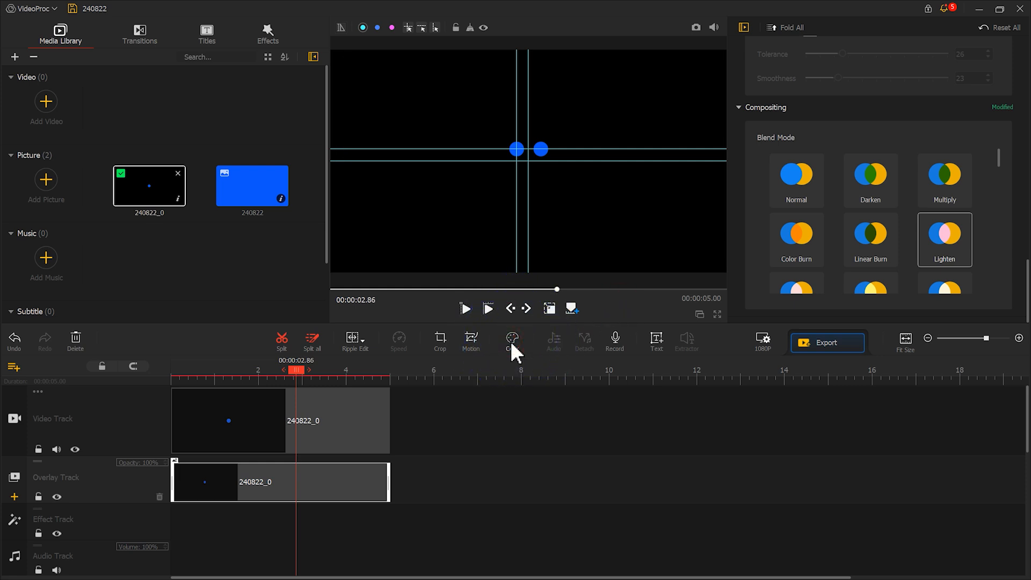
pyautogui.scroll(-5, 858, 326)
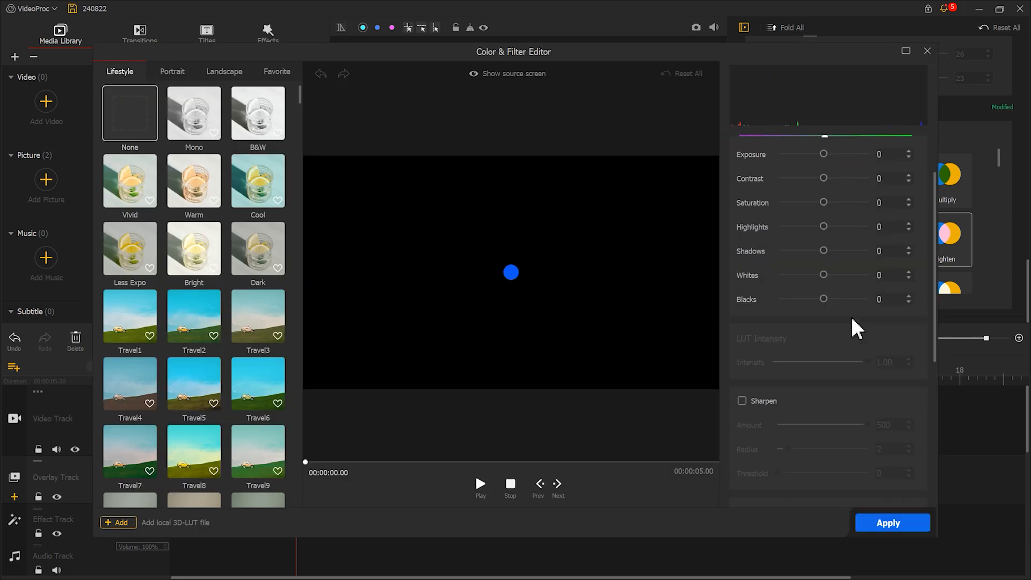
pyautogui.click(858, 318)
pyautogui.click(858, 317)
pyautogui.moveTo(825, 366); pyautogui.dragTo(812, 368)
pyautogui.click(887, 521)
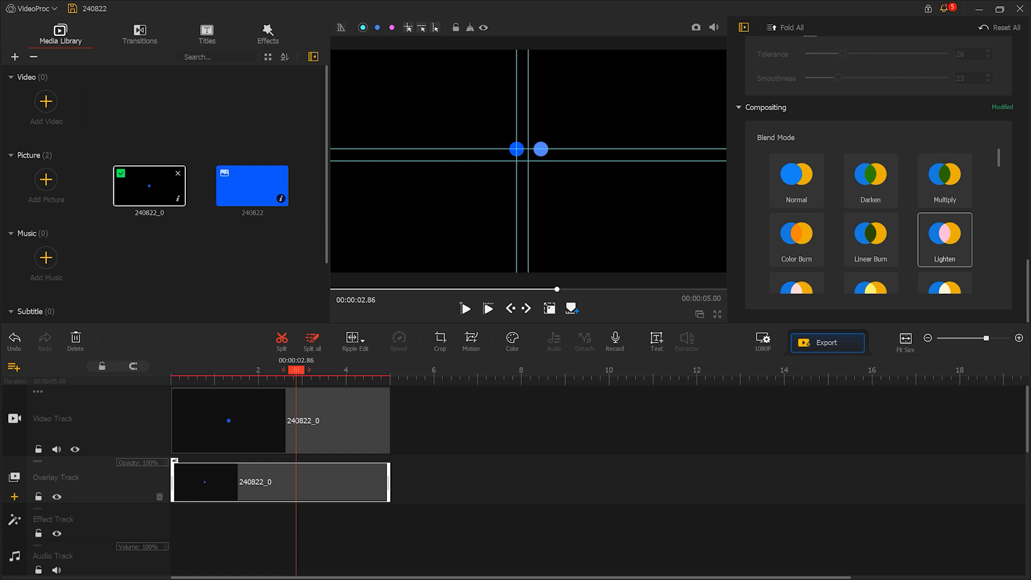
# Add a guide through the second dot and add two more overlay tracks to the timeline.
pyautogui.click(412, 28)
pyautogui.click(14, 367)
pyautogui.click(25, 379)
pyautogui.click(17, 367)
pyautogui.click(29, 378)
pyautogui.scroll(4, 295, 481)
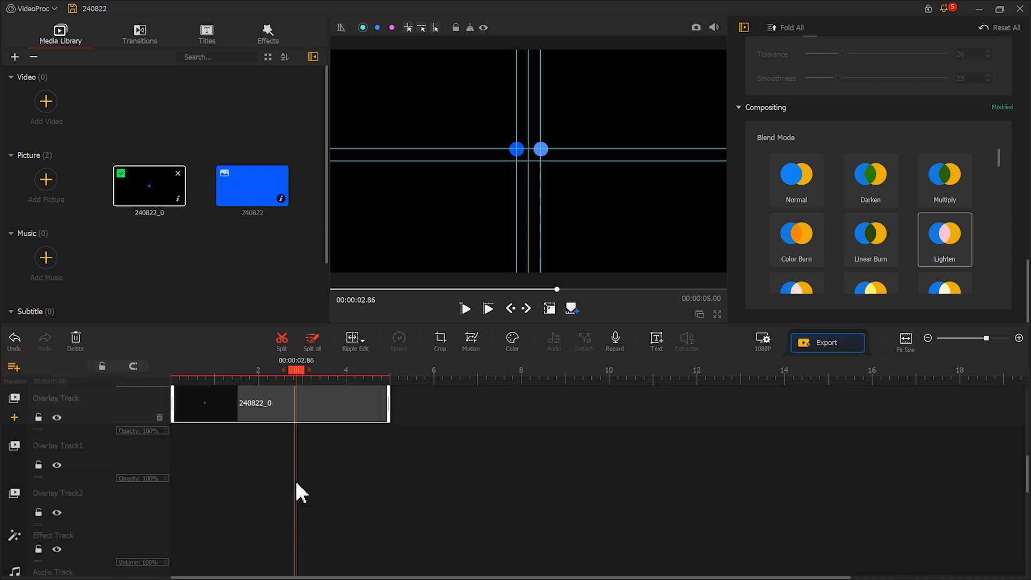
# Paste a copy of the overlay dot clip onto Overlay Track1 and align it to the start of the timeline.
pyautogui.rightClick(286, 458)
pyautogui.click(314, 519)
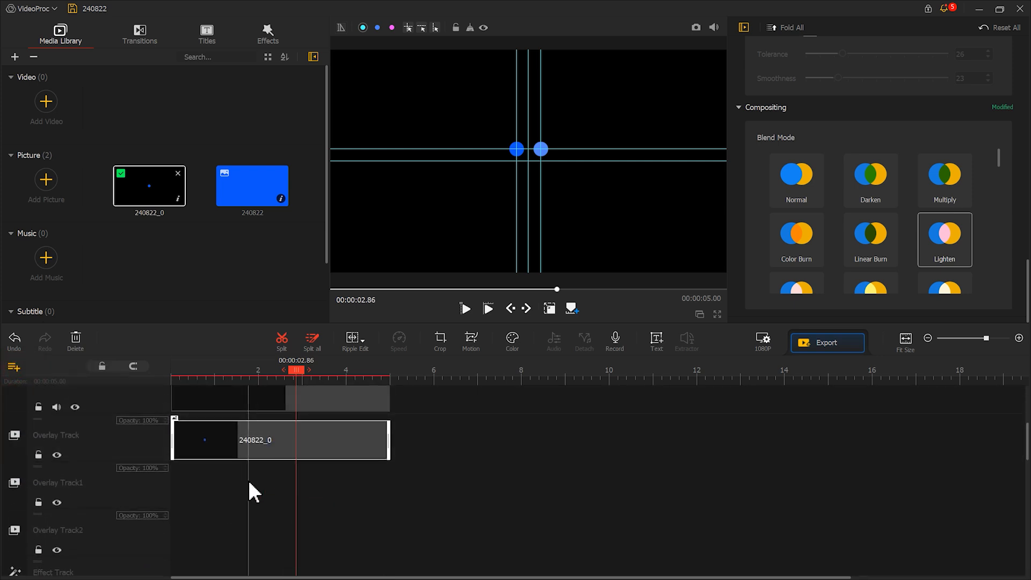
pyautogui.click(248, 481)
pyautogui.rightClick(269, 488)
pyautogui.click(309, 519)
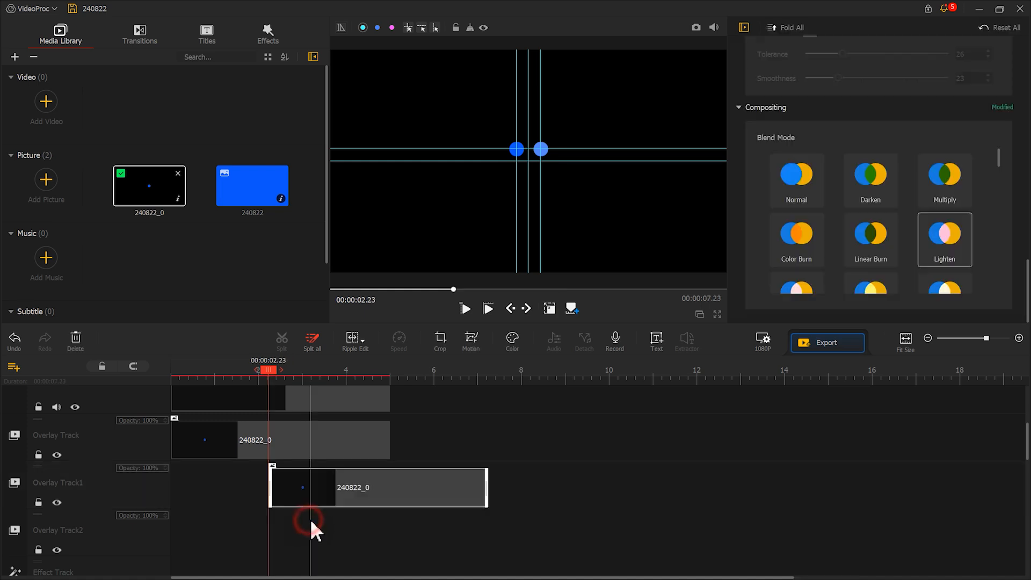
pyautogui.moveTo(324, 494); pyautogui.dragTo(164, 481)
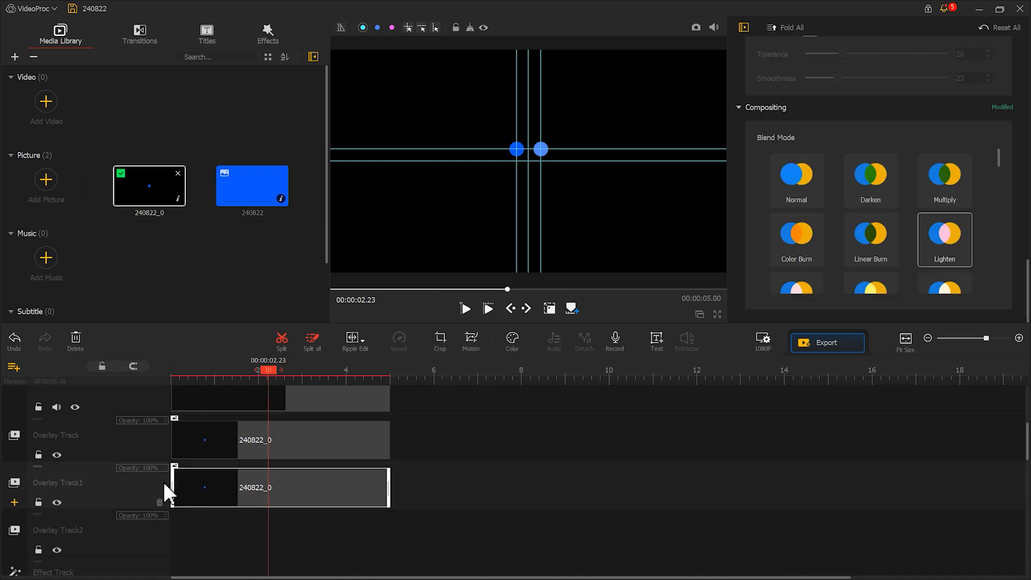
# Position the Overlay Track1 dot directly below the second dot, adding a horizontal guide through it.
pyautogui.click(549, 309)
pyautogui.moveTo(585, 196); pyautogui.dragTo(578, 207)
pyautogui.click(409, 29)
pyautogui.moveTo(503, 149); pyautogui.dragTo(539, 169)
# Lighten the third dot's color in the Color & Filter Editor and apply the change.
pyautogui.click(513, 339)
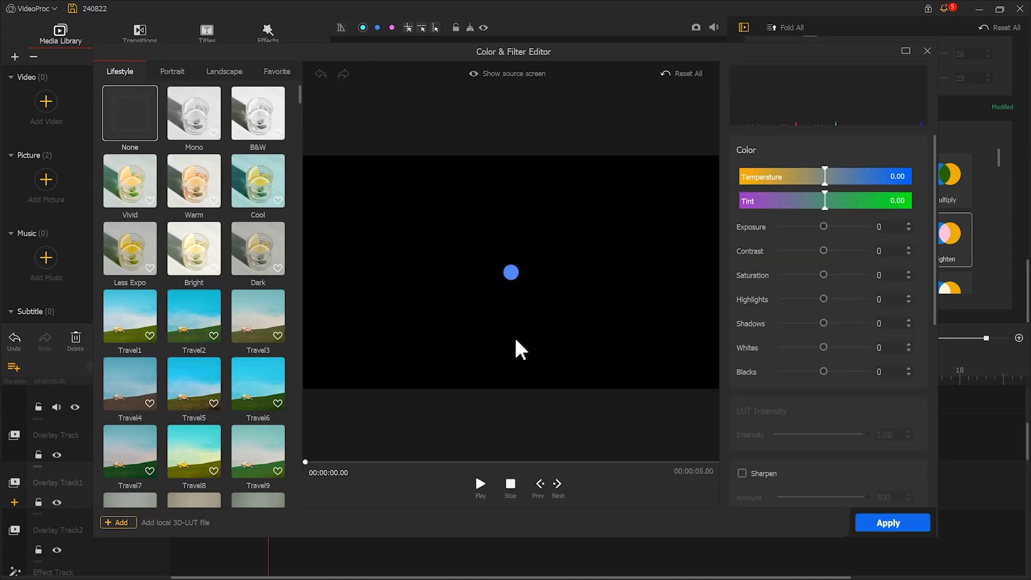
pyautogui.scroll(-5, 842, 297)
pyautogui.click(857, 342)
pyautogui.moveTo(823, 391); pyautogui.dragTo(803, 401)
pyautogui.click(900, 520)
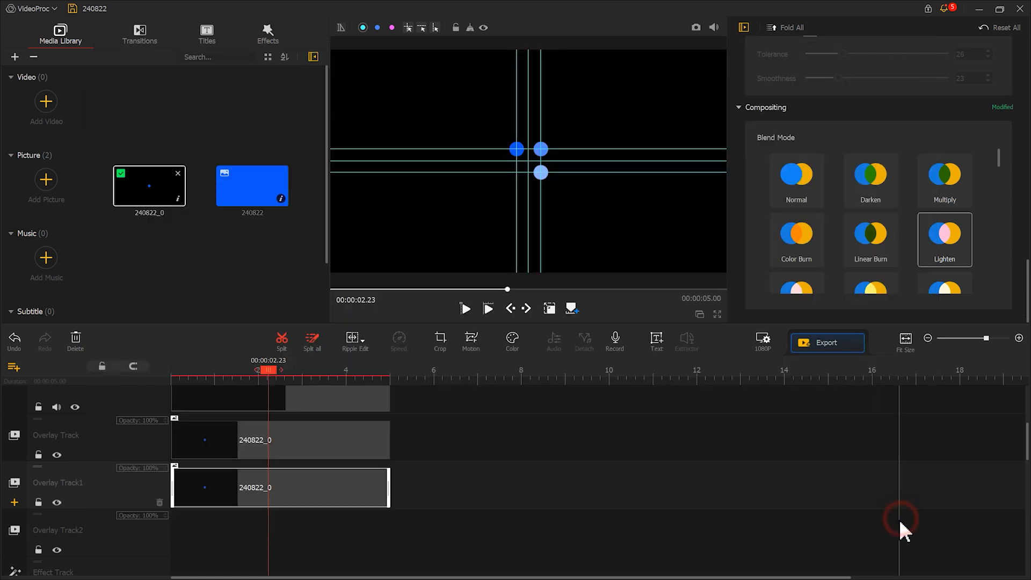
# Copy the Overlay Track1 clip, paste it onto Overlay Track2 and align it to the timeline start.
pyautogui.rightClick(280, 487)
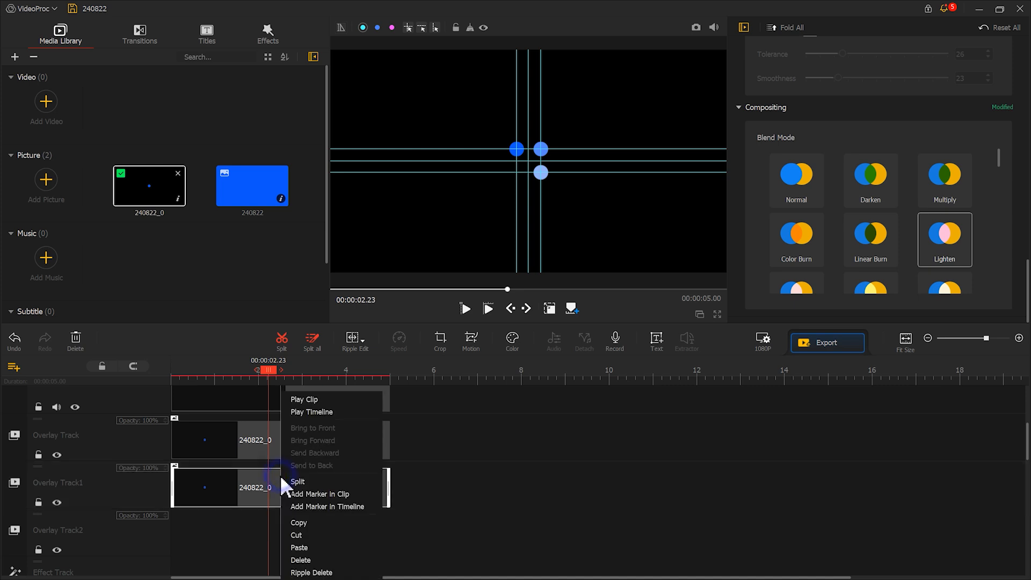
pyautogui.click(298, 522)
pyautogui.rightClick(262, 516)
pyautogui.click(308, 532)
pyautogui.moveTo(311, 534); pyautogui.dragTo(210, 536)
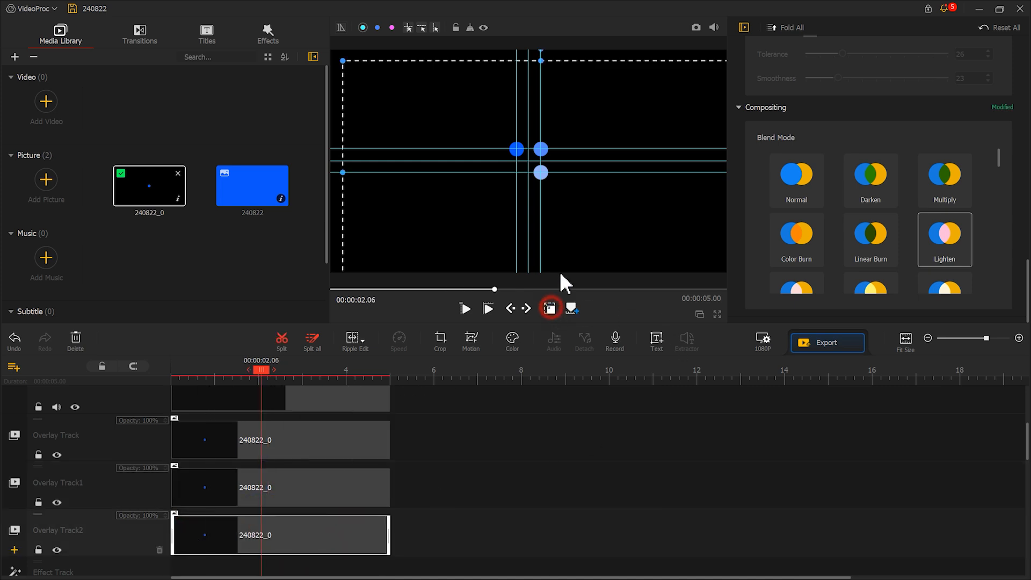
# Move the Overlay Track2 dot below the first dot and adjust its color in the Color & Filter Editor.
pyautogui.moveTo(608, 223); pyautogui.dragTo(599, 221)
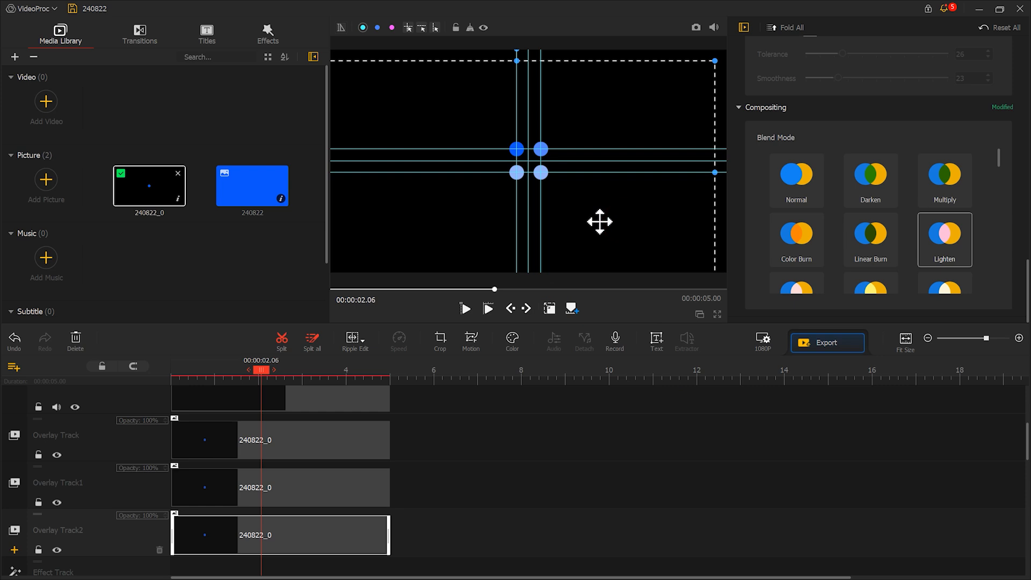
pyautogui.click(511, 342)
pyautogui.scroll(-5, 805, 378)
pyautogui.scroll(-1, 817, 381)
pyautogui.click(898, 521)
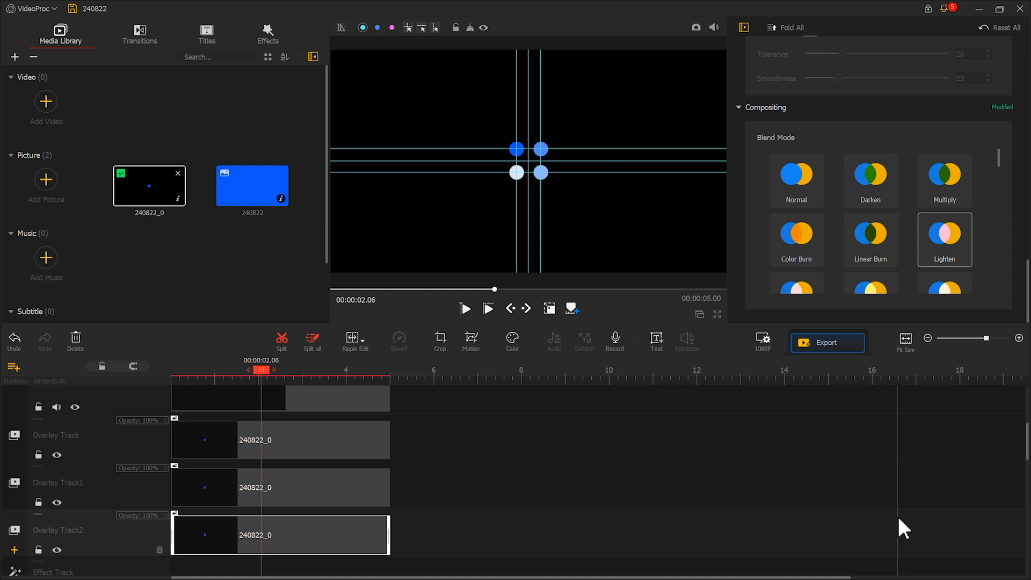
# Hide the guides, snapshot the four-dot preview, and import the snapshot 240822_1 into the media library.
pyautogui.click(484, 28)
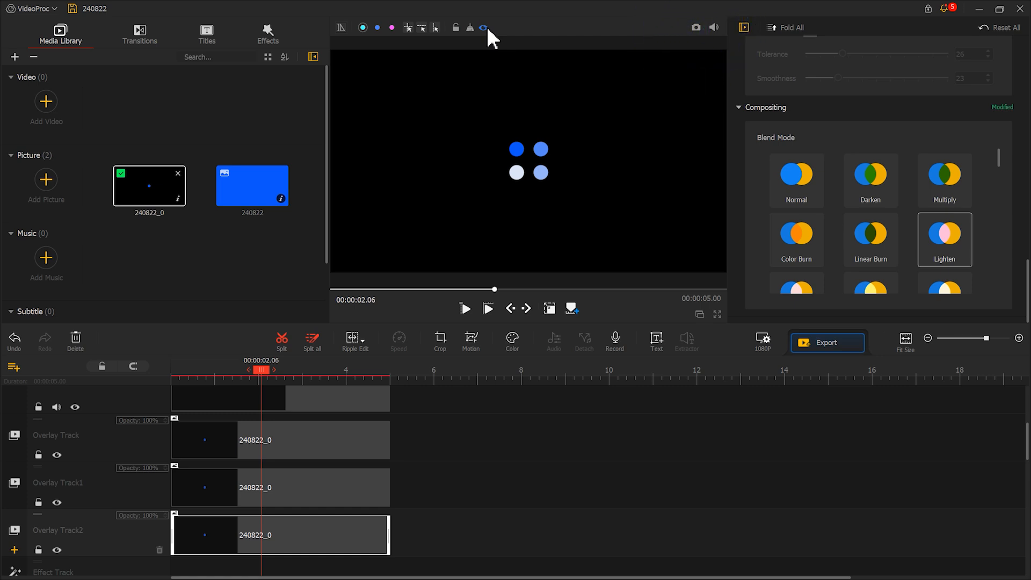
pyautogui.click(696, 28)
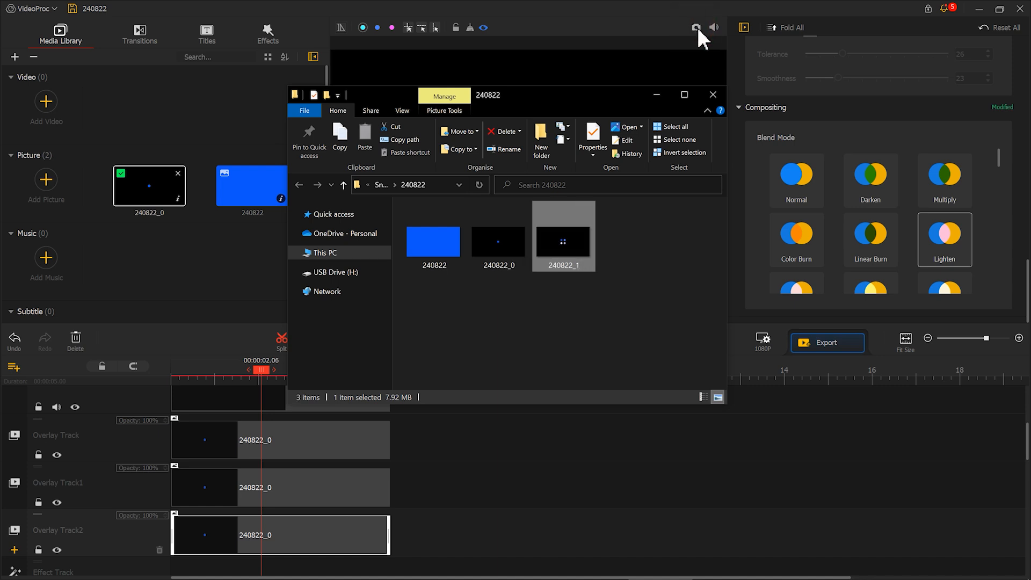
pyautogui.moveTo(577, 235); pyautogui.dragTo(237, 260)
pyautogui.moveTo(474, 567); pyautogui.dragTo(134, 374)
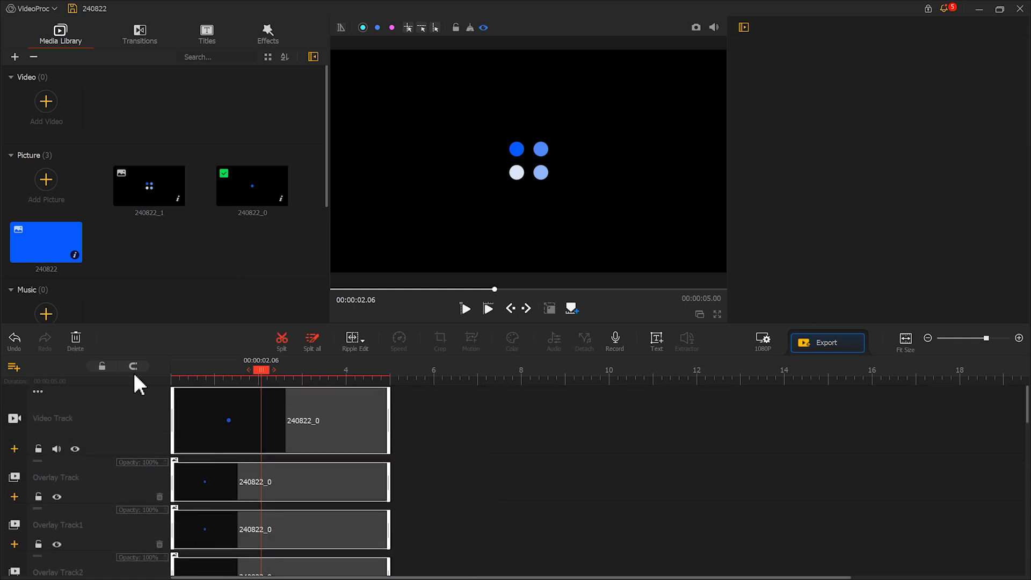
# Clear the existing timeline clips and place the 240822_1 snapshot on the video track.
pyautogui.click(76, 341)
pyautogui.moveTo(161, 186); pyautogui.dragTo(252, 414)
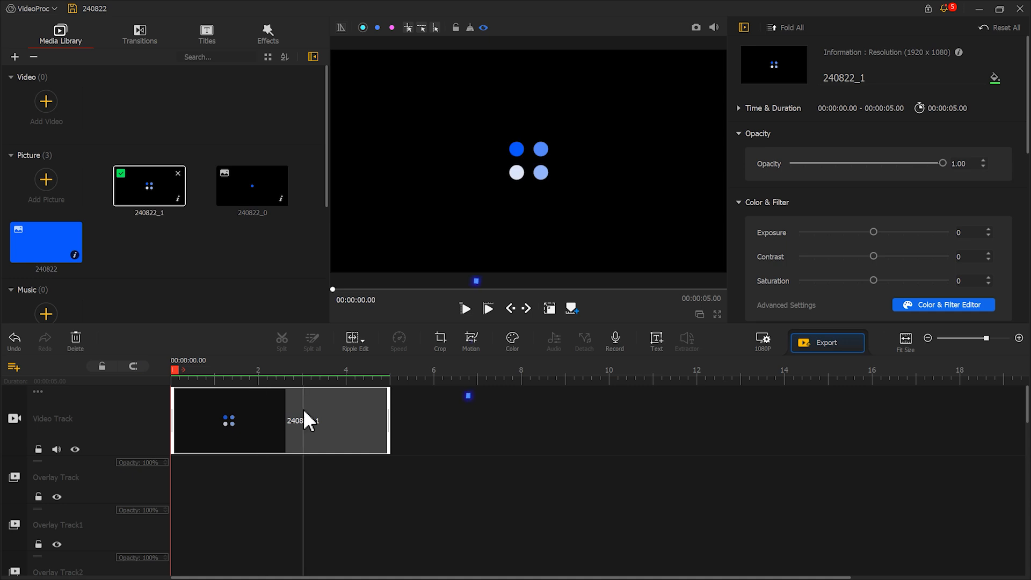
# Open the Motion editor, add a starting keyframe and stretch its frame to the full 1920x1080 size.
pyautogui.click(472, 343)
pyautogui.click(382, 336)
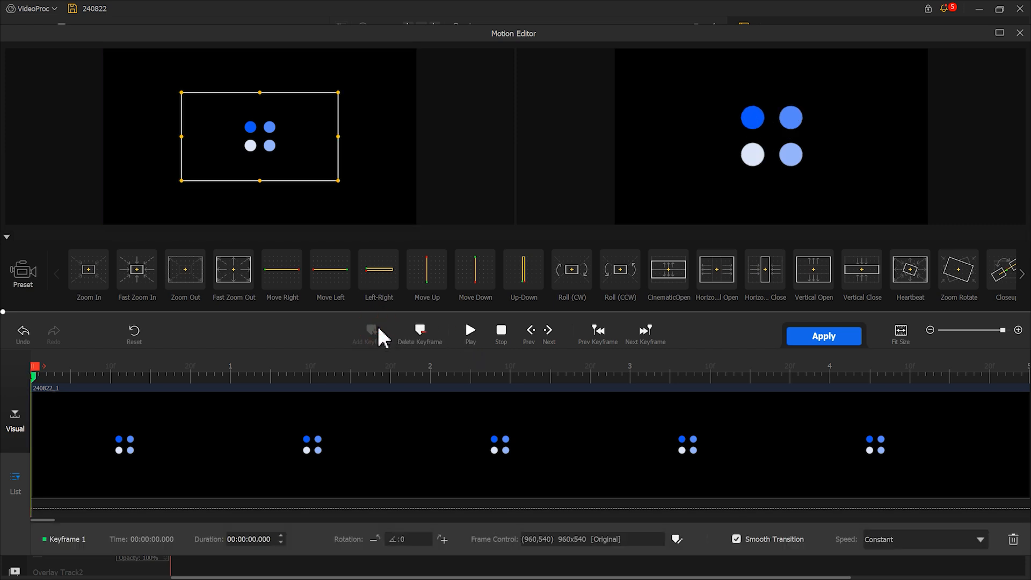
pyautogui.moveTo(288, 136); pyautogui.dragTo(209, 96)
pyautogui.moveTo(260, 136); pyautogui.dragTo(412, 214)
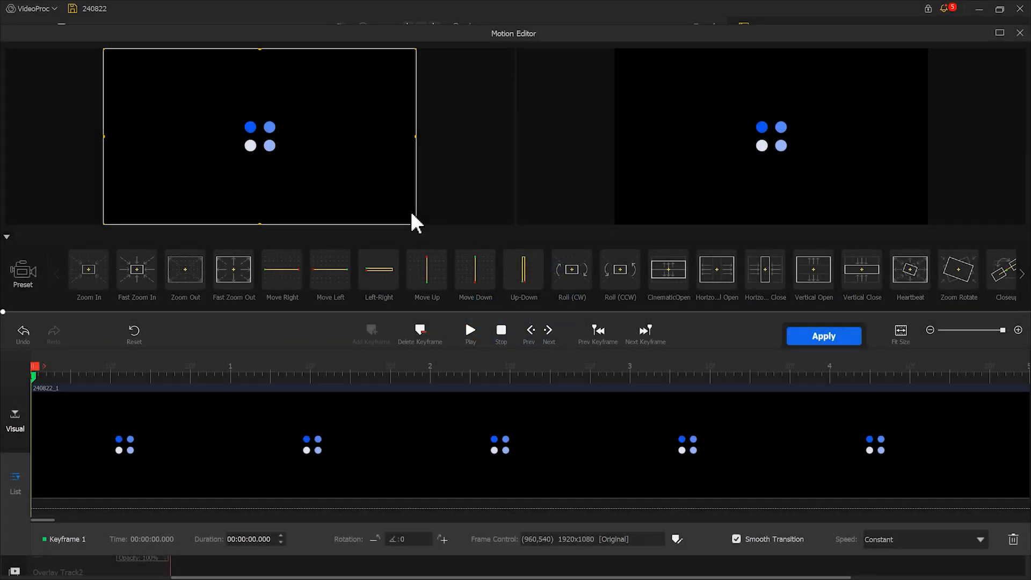
# Add a keyframe at 2 seconds with a rotation of 360.
pyautogui.click(434, 374)
pyautogui.click(372, 337)
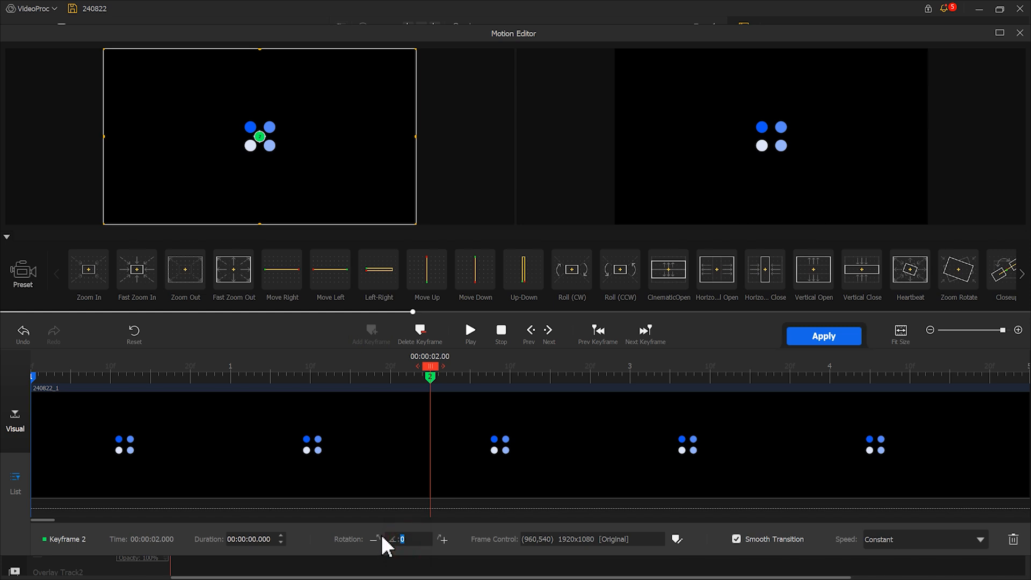
pyautogui.write('360')
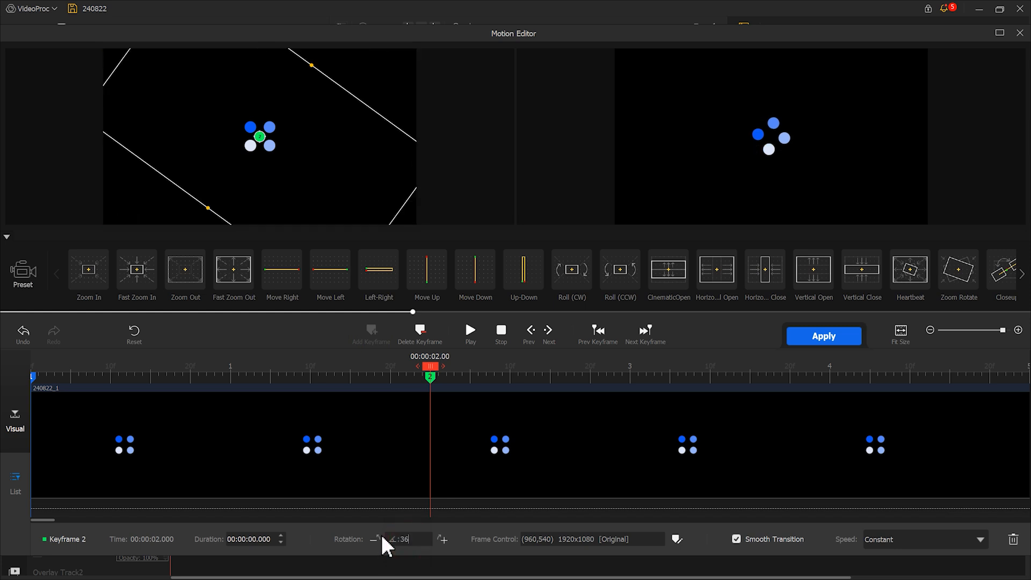
# Play the rotation preview and apply the motion to the clip.
pyautogui.click(471, 331)
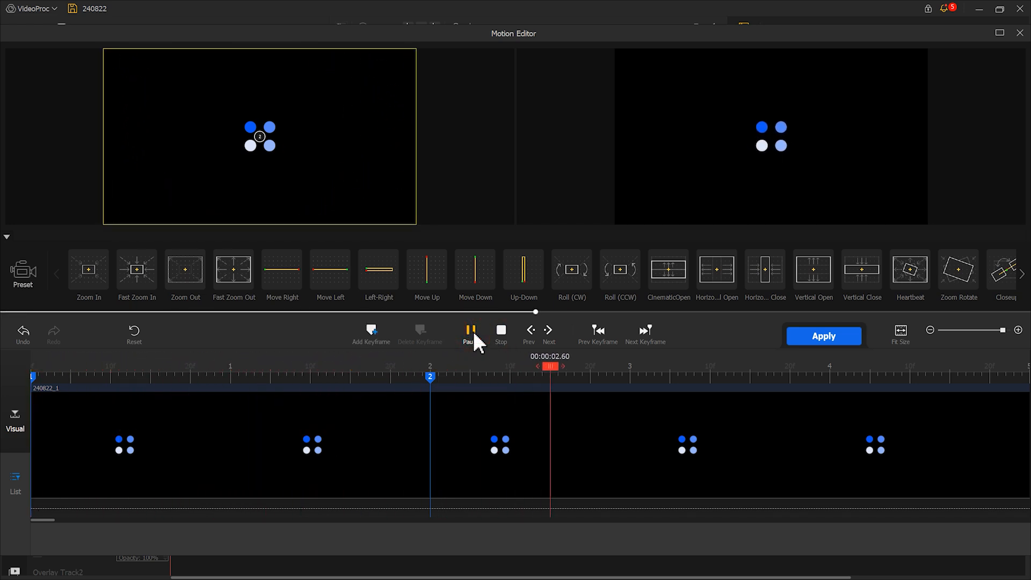
pyautogui.click(471, 331)
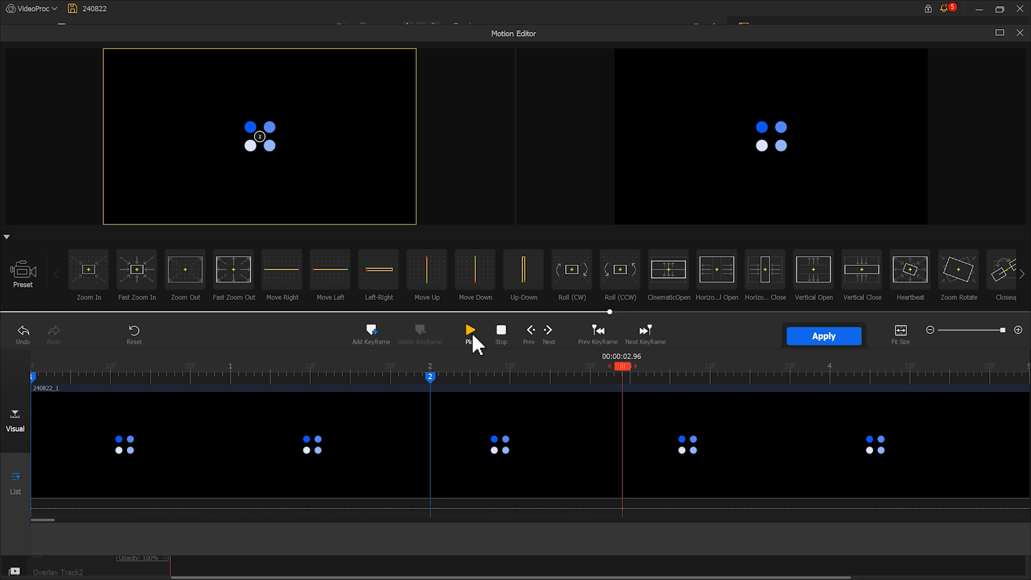
pyautogui.click(807, 340)
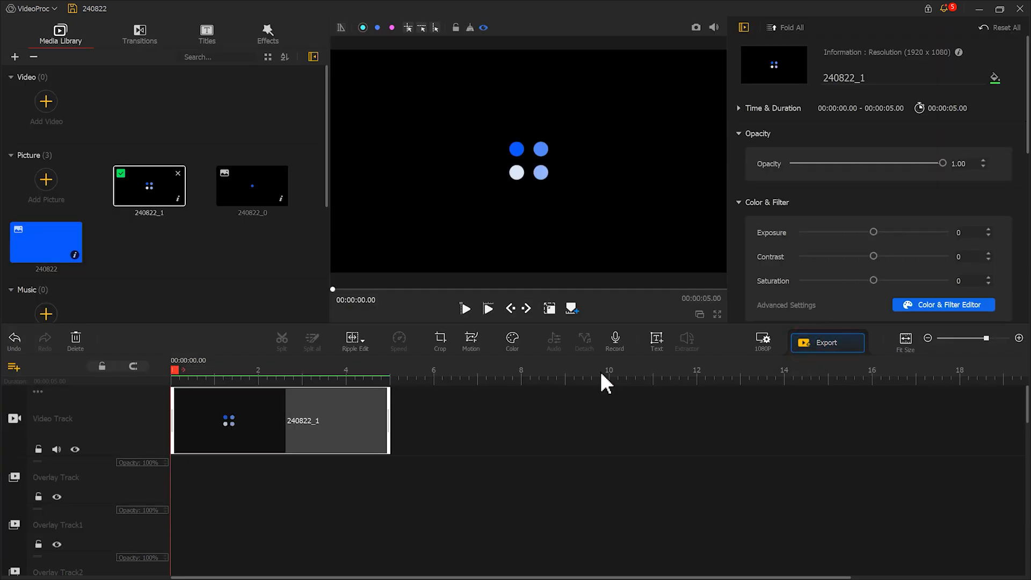
# Extend the snapshot clip on the video track to about 22.5 seconds.
pyautogui.scroll(-2, 571, 380)
pyautogui.moveTo(297, 421); pyautogui.dragTo(727, 415)
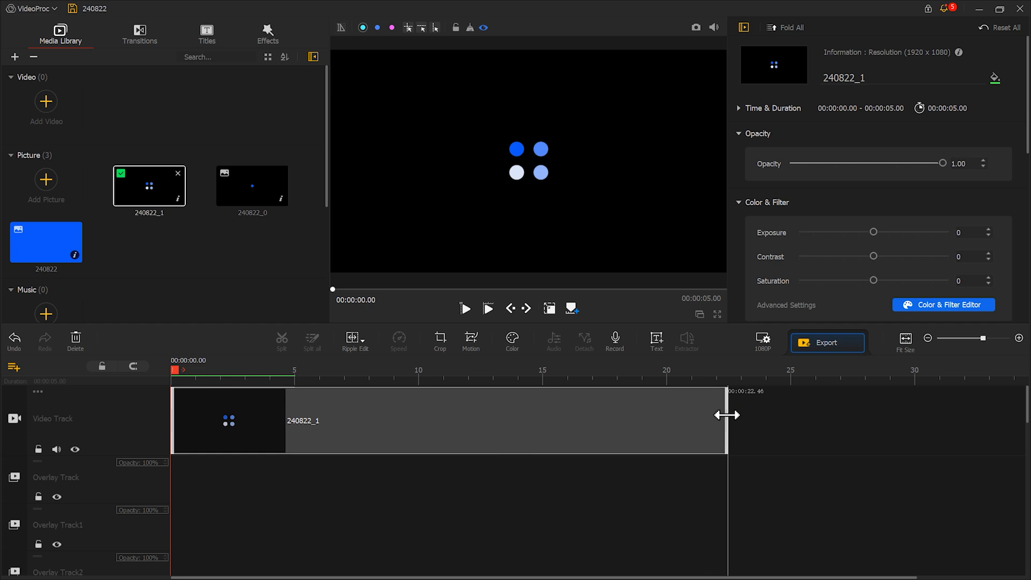
pyautogui.moveTo(727, 415); pyautogui.dragTo(727, 415)
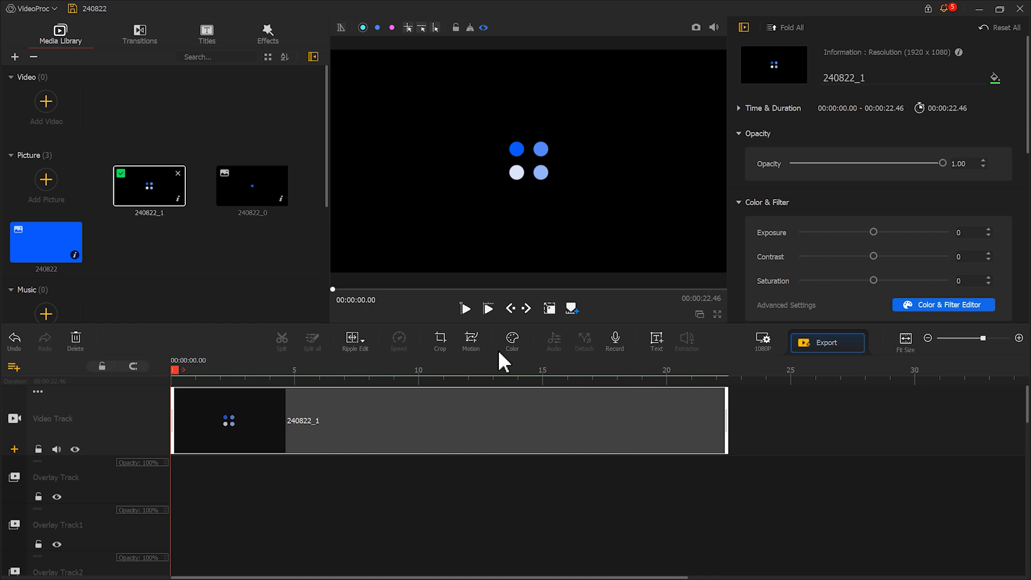
# Reopen the Motion editor and delete the keyframe at 2 seconds.
pyautogui.click(473, 344)
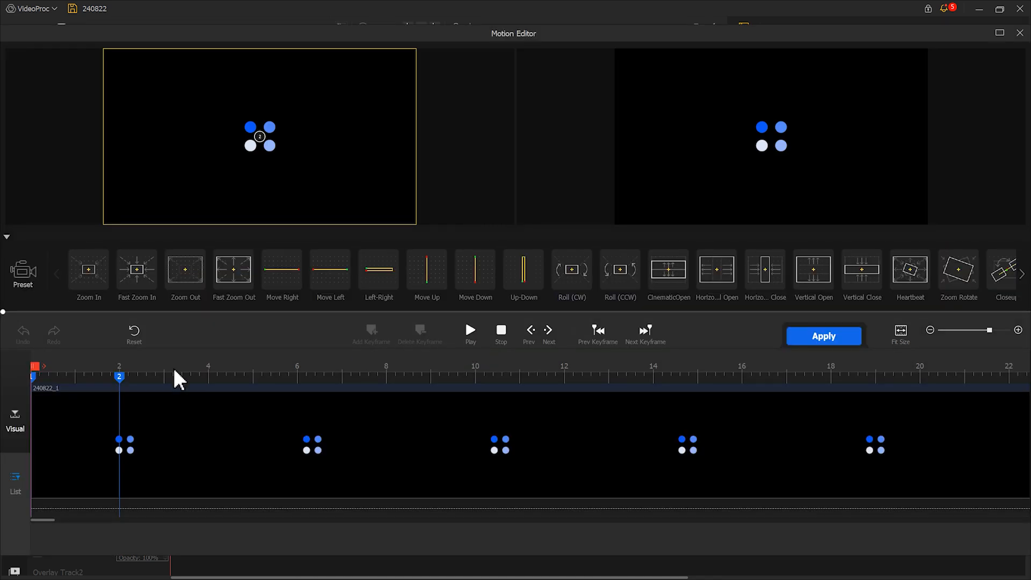
pyautogui.click(119, 377)
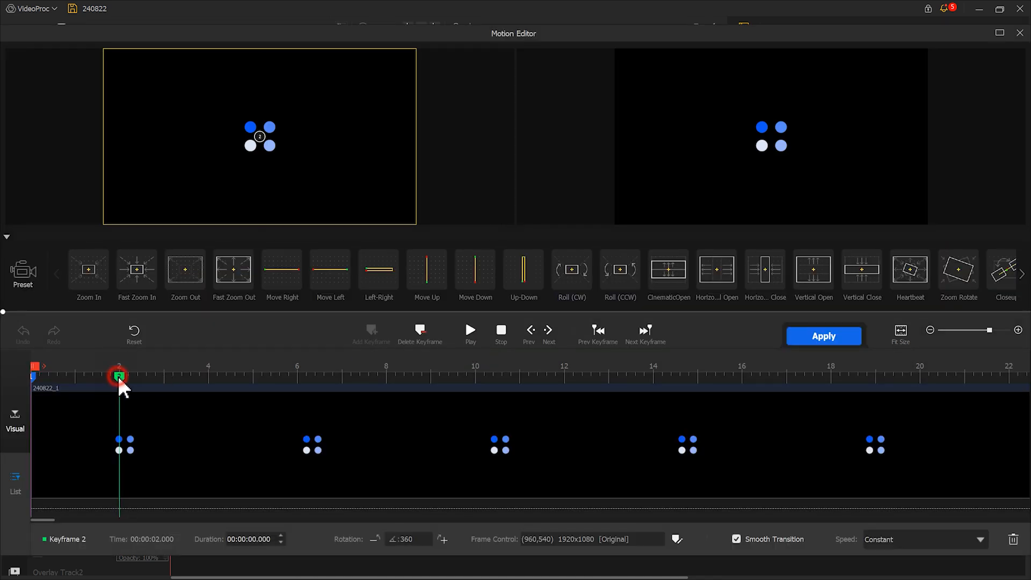
pyautogui.click(416, 338)
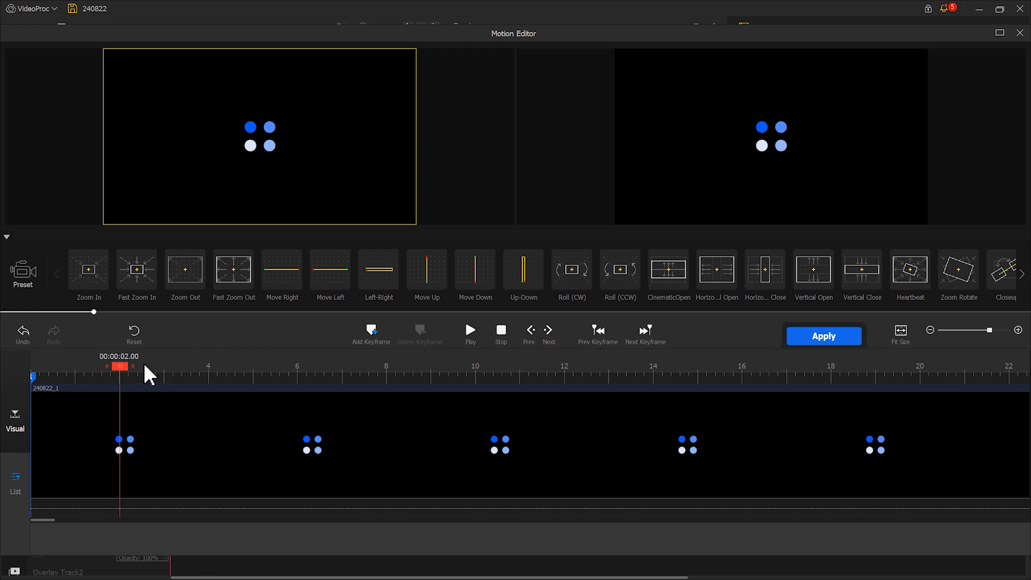
# Add a keyframe at 20 seconds with a rotation of 3600.
pyautogui.moveTo(127, 378); pyautogui.dragTo(928, 370)
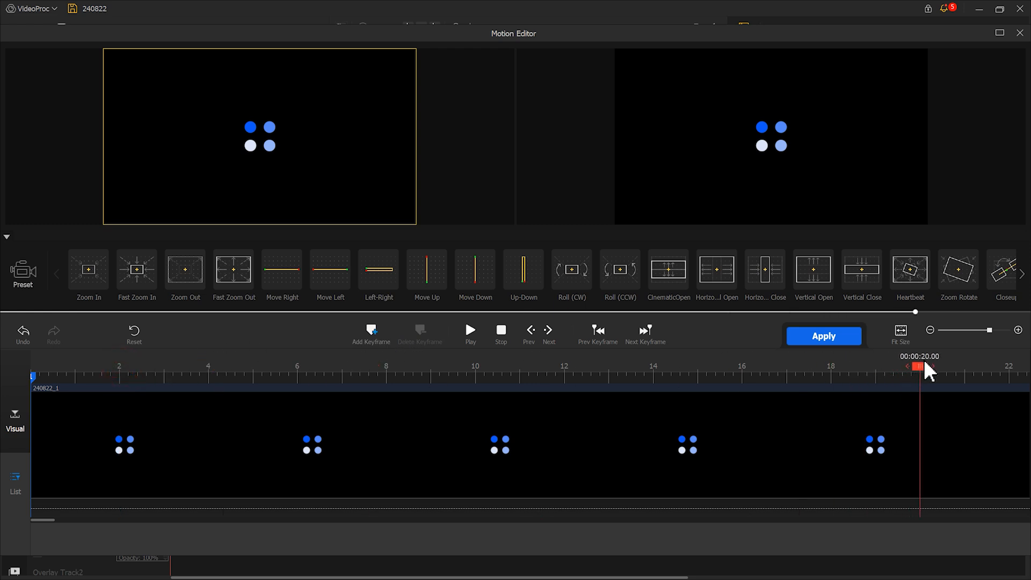
pyautogui.click(372, 338)
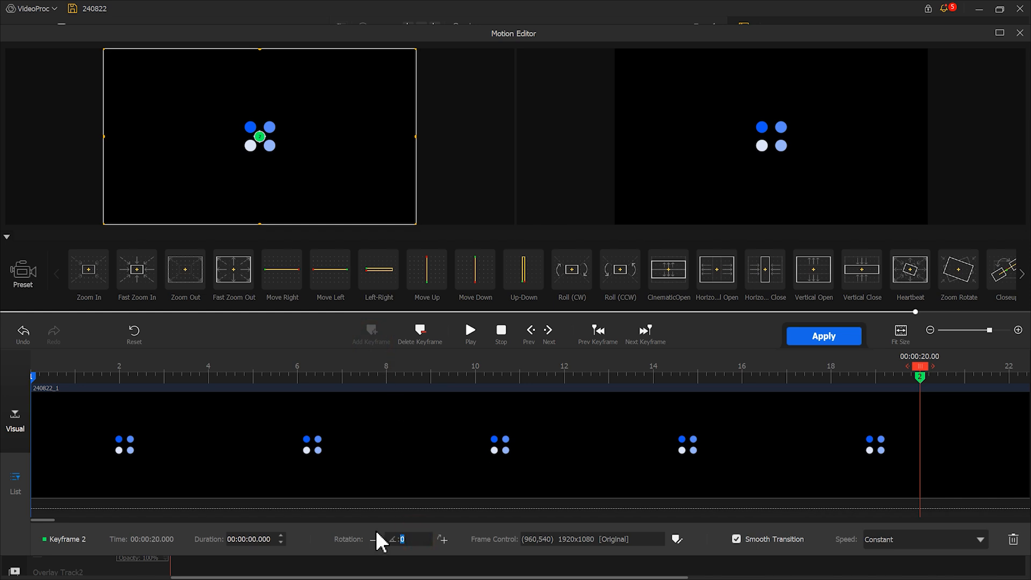
pyautogui.write('3600')
# Play the motion preview from the beginning.
pyautogui.click(504, 337)
pyautogui.click(471, 339)
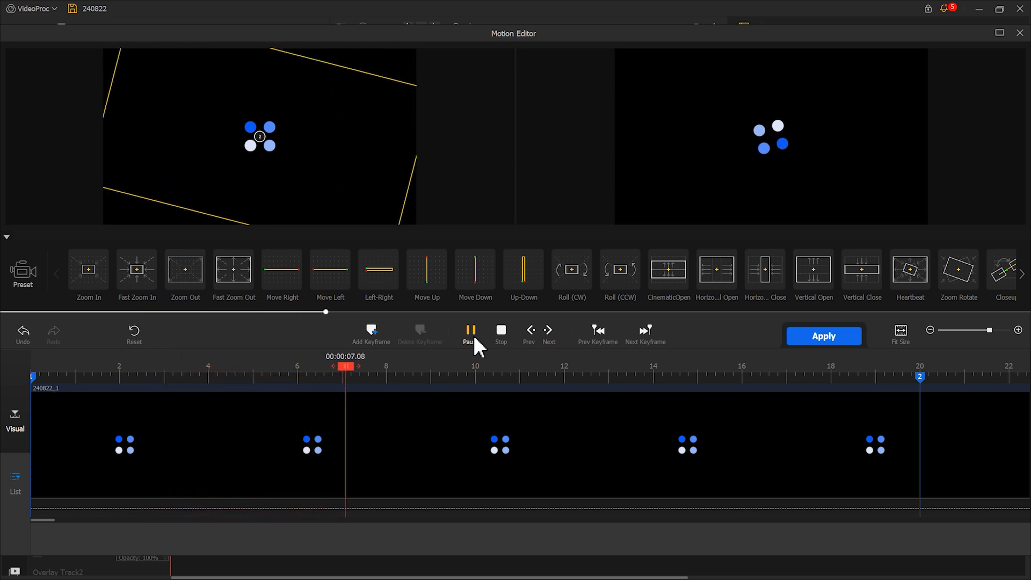
pyautogui.click(472, 336)
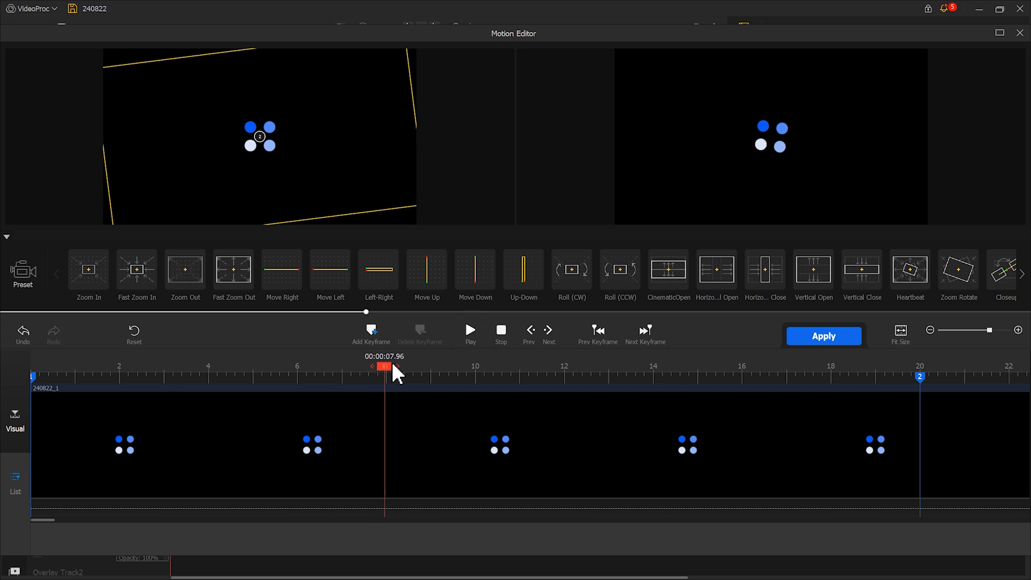
# Add keyframes every 2 seconds from 2 to 10 seconds along the motion timeline.
pyautogui.moveTo(390, 369); pyautogui.dragTo(124, 368)
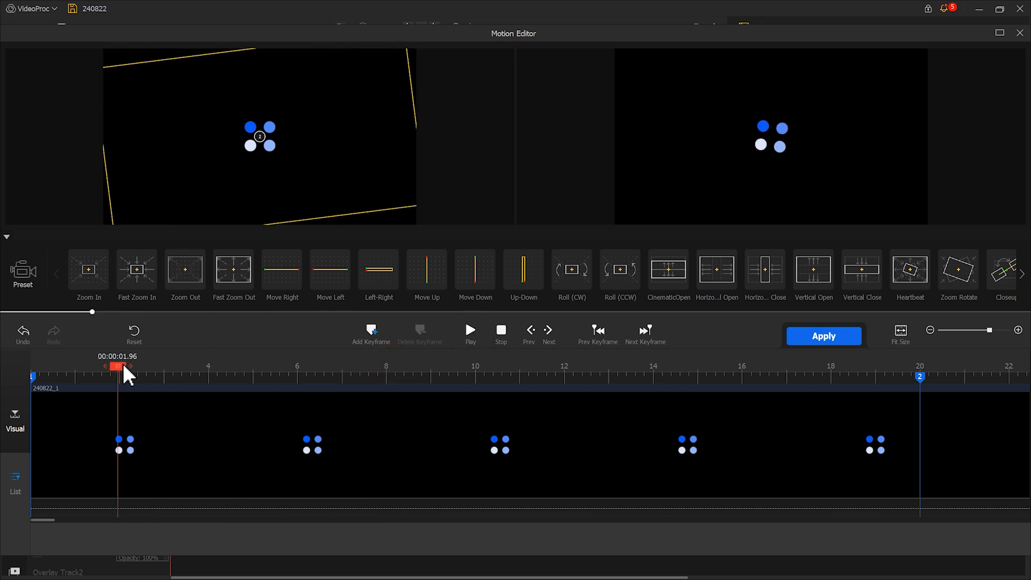
pyautogui.click(371, 334)
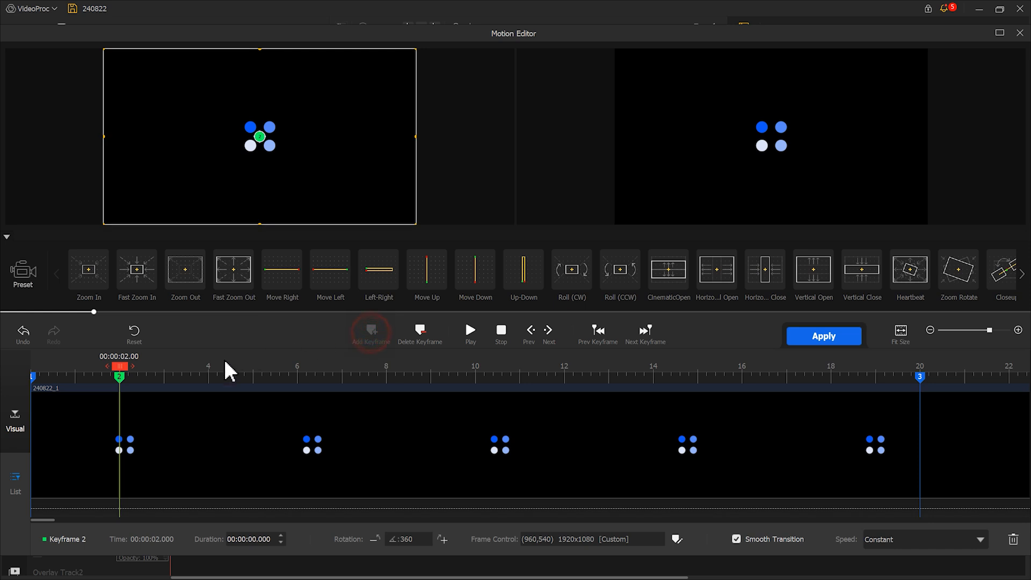
pyautogui.moveTo(120, 368); pyautogui.dragTo(306, 375)
pyautogui.click(371, 333)
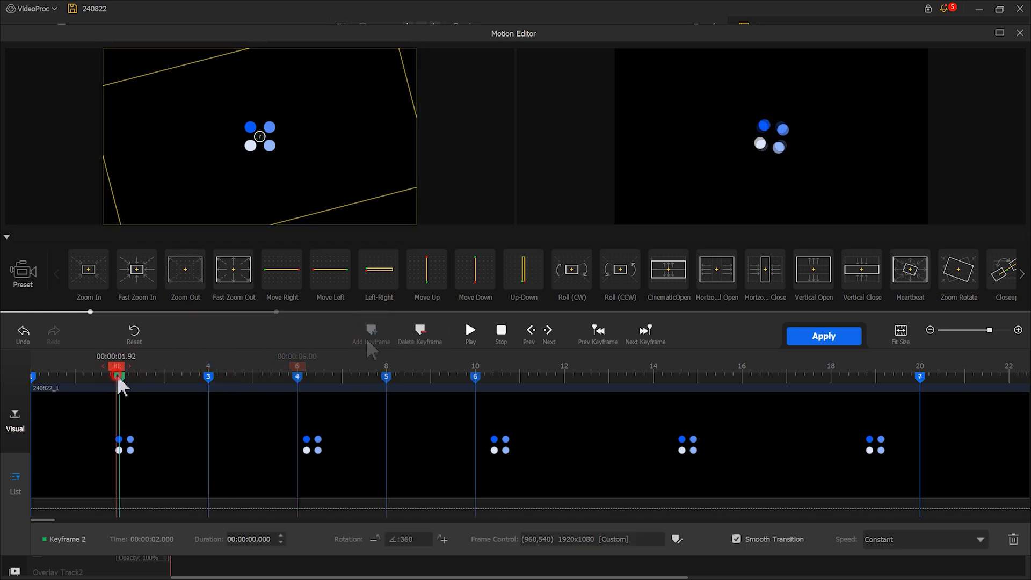
pyautogui.click(121, 384)
# Set the 2-second keyframe's speed to Speed Down.
pyautogui.click(924, 540)
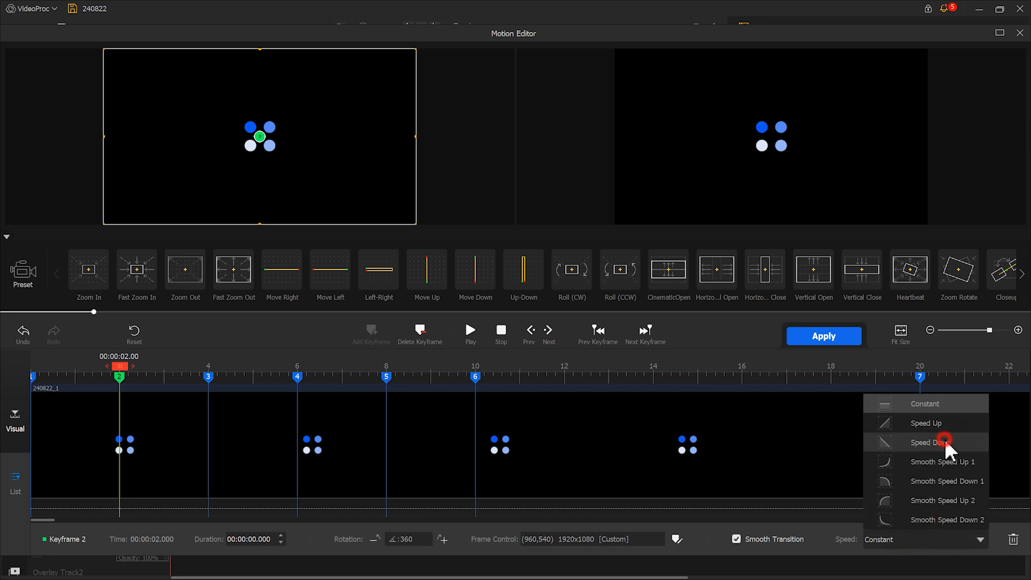
pyautogui.click(929, 442)
# Select the 4-second keyframe, open its speed options and play the motion preview.
pyautogui.click(207, 377)
pyautogui.click(936, 539)
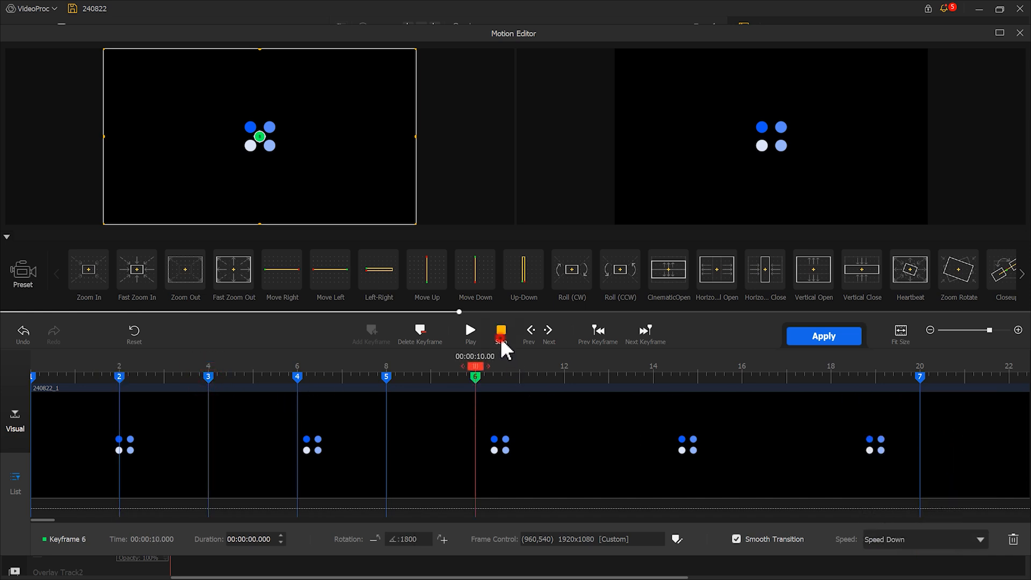
pyautogui.click(470, 336)
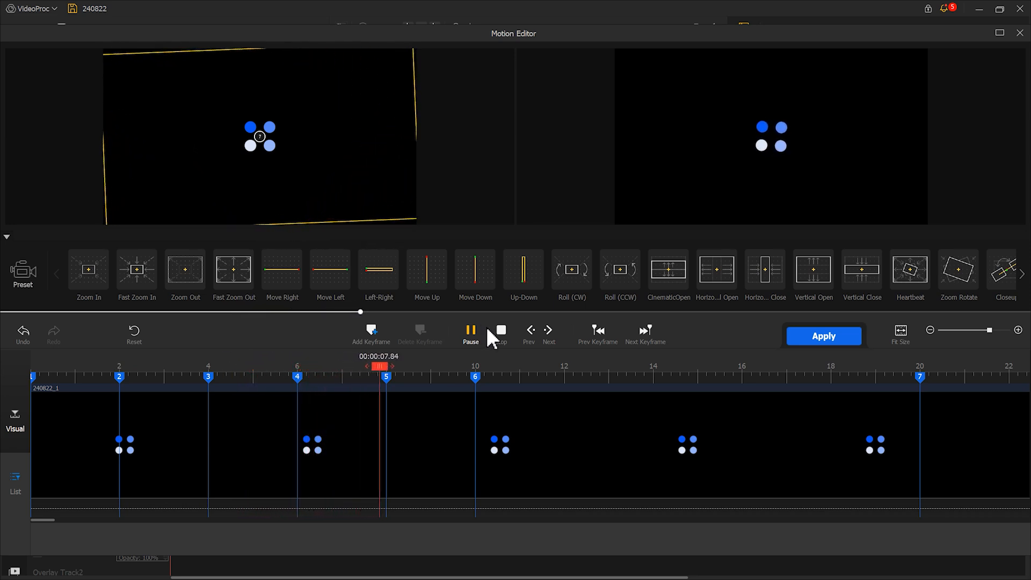
pyautogui.click(475, 331)
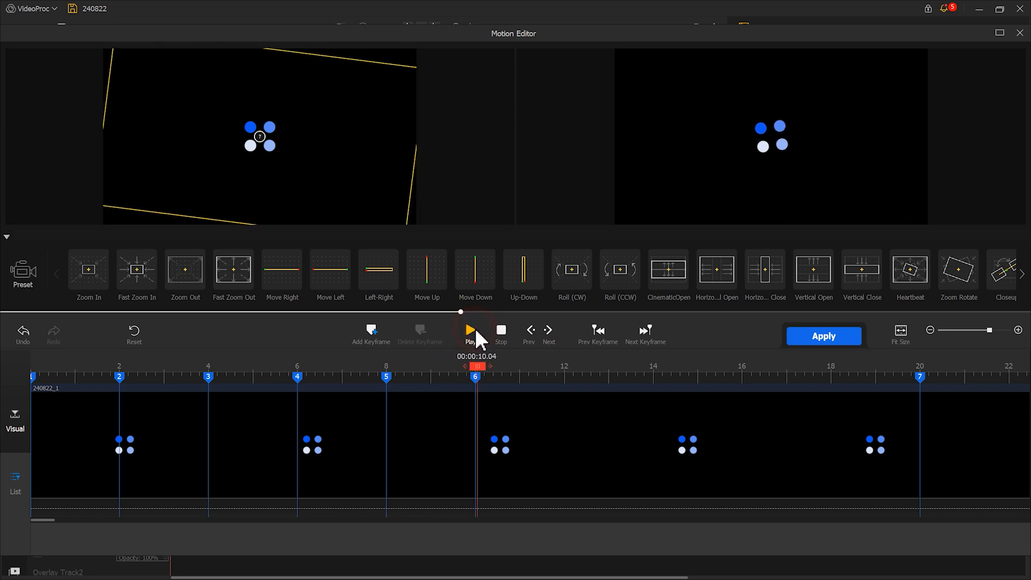